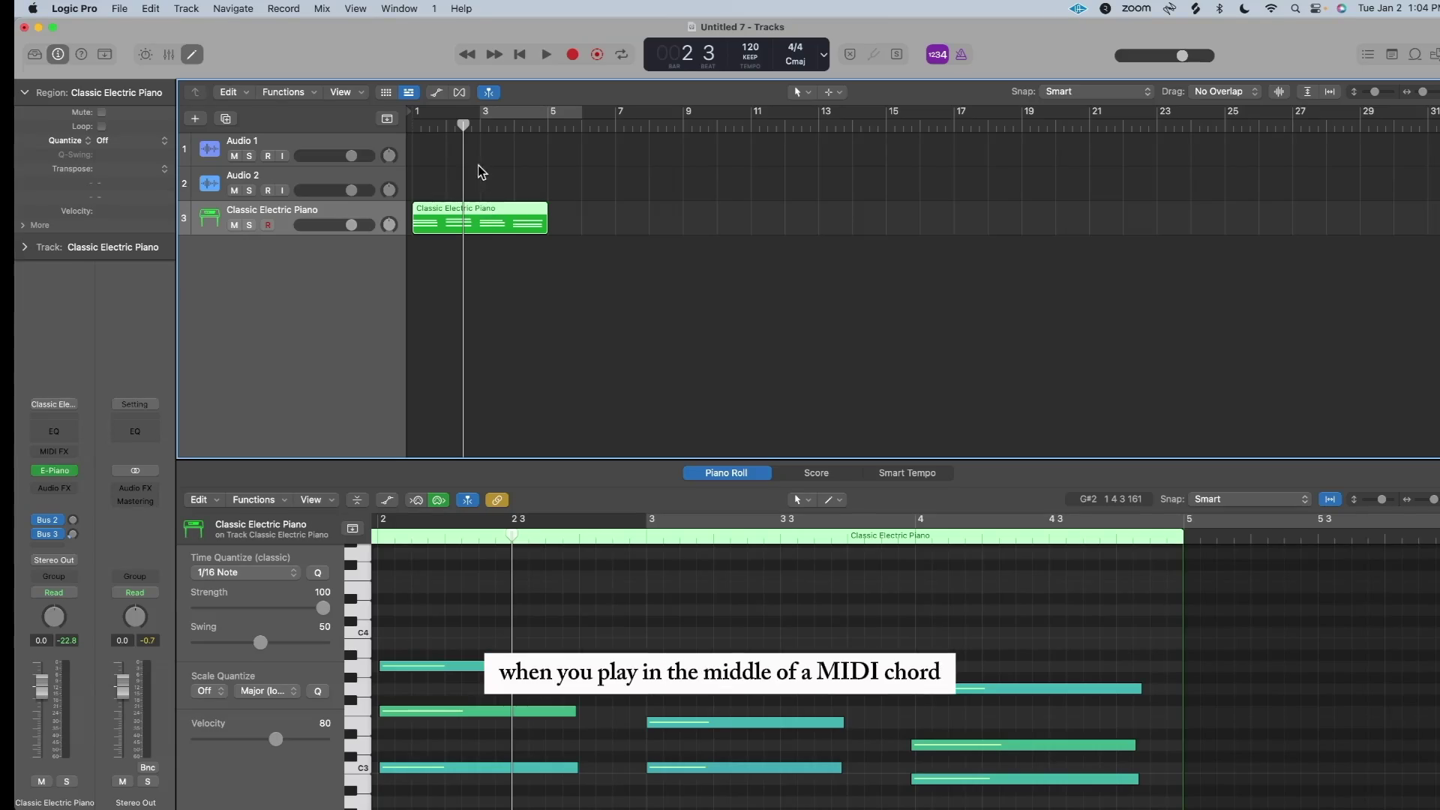
- Tick Notes under MIDI > Chase in Project Settings, then replay the piano part from mid-chord
key("space")
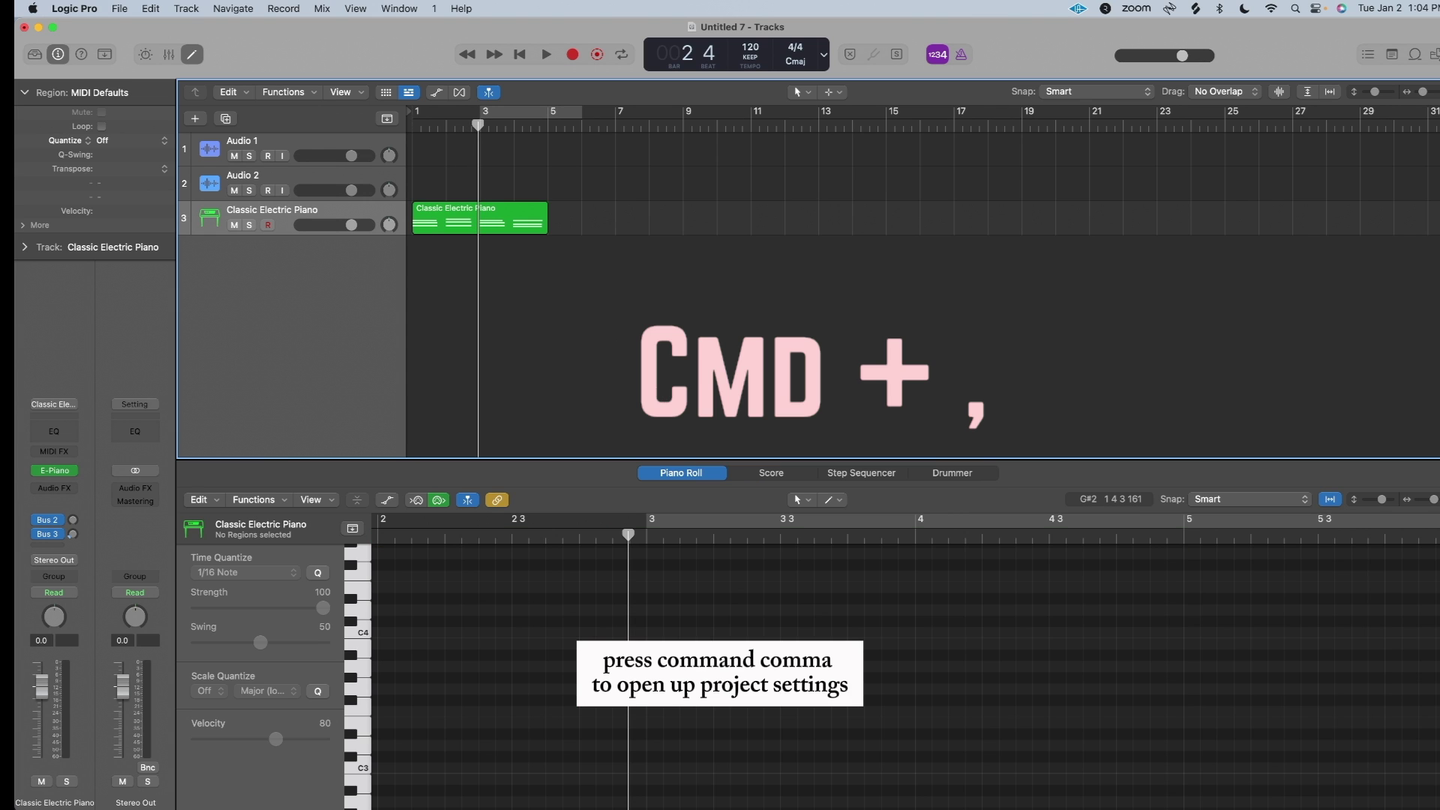
key("super+comma")
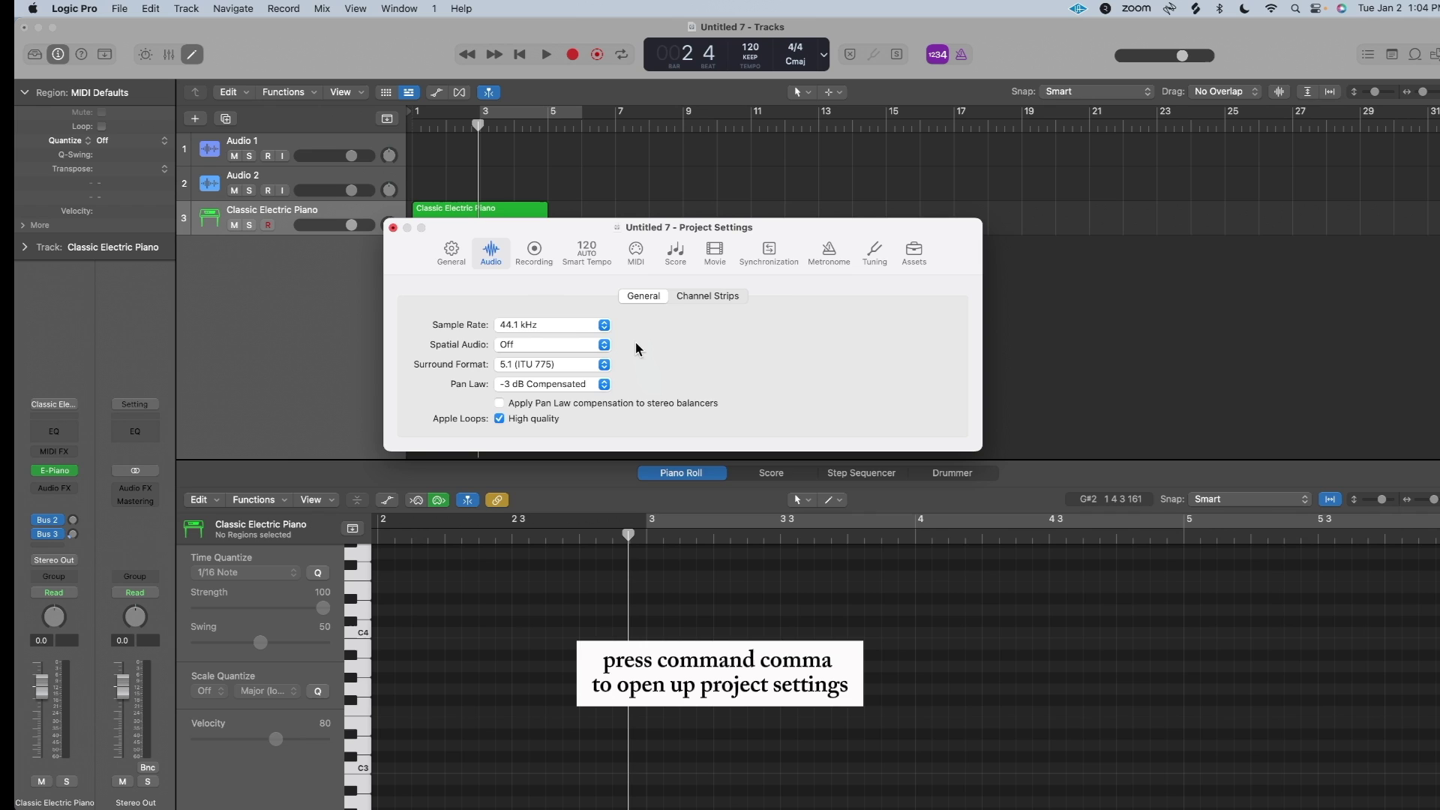
left_click(636, 259)
left_click(709, 298)
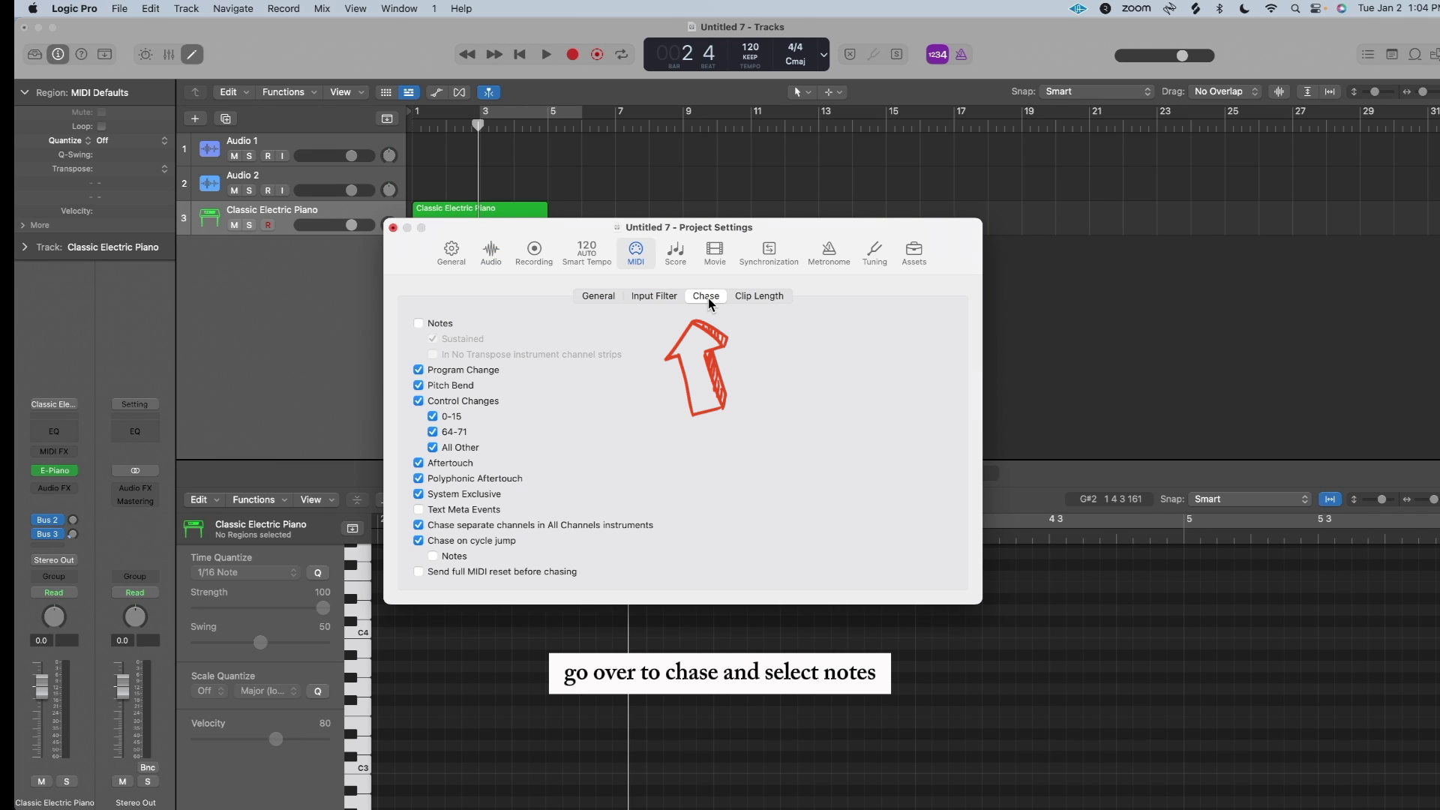
left_click(418, 323)
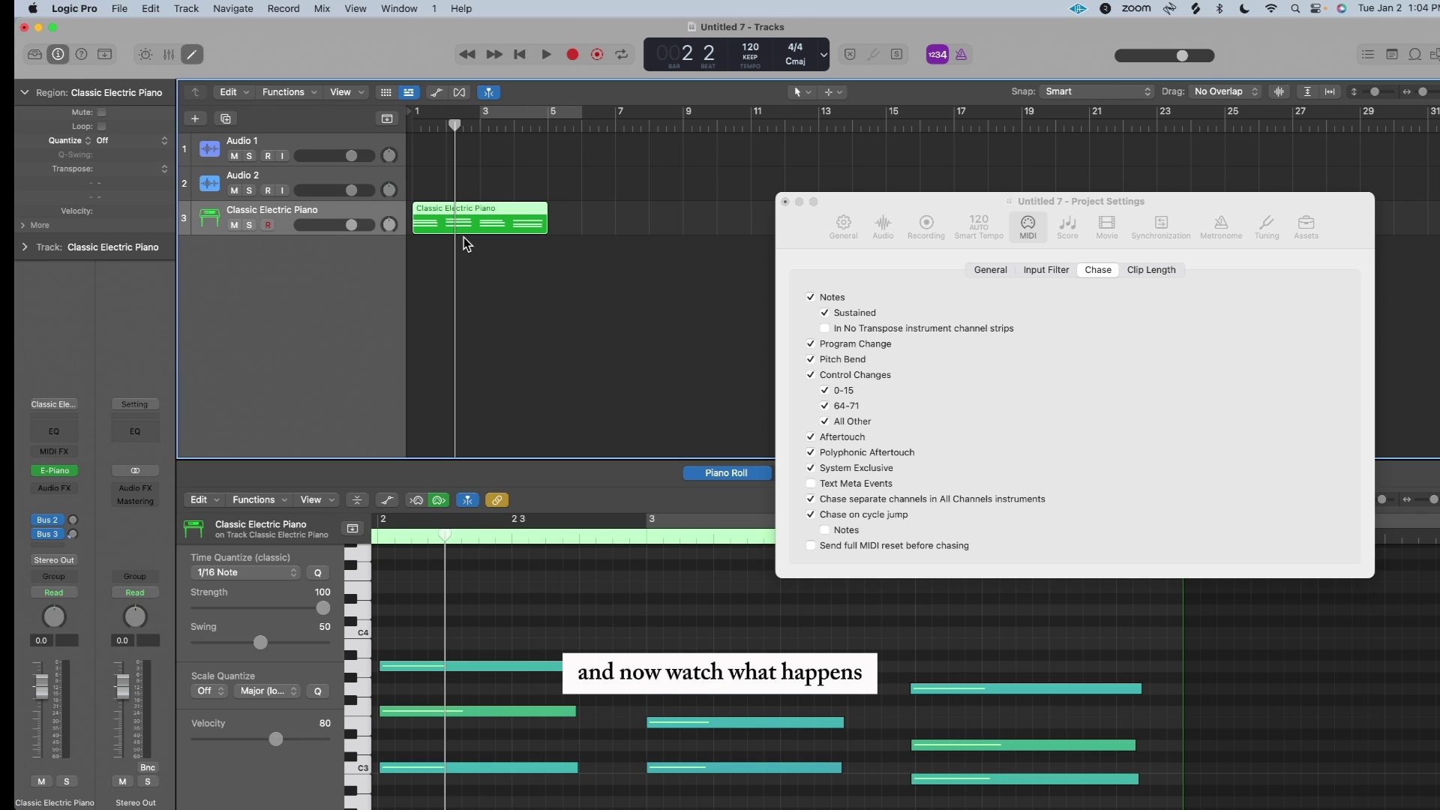
key("space")
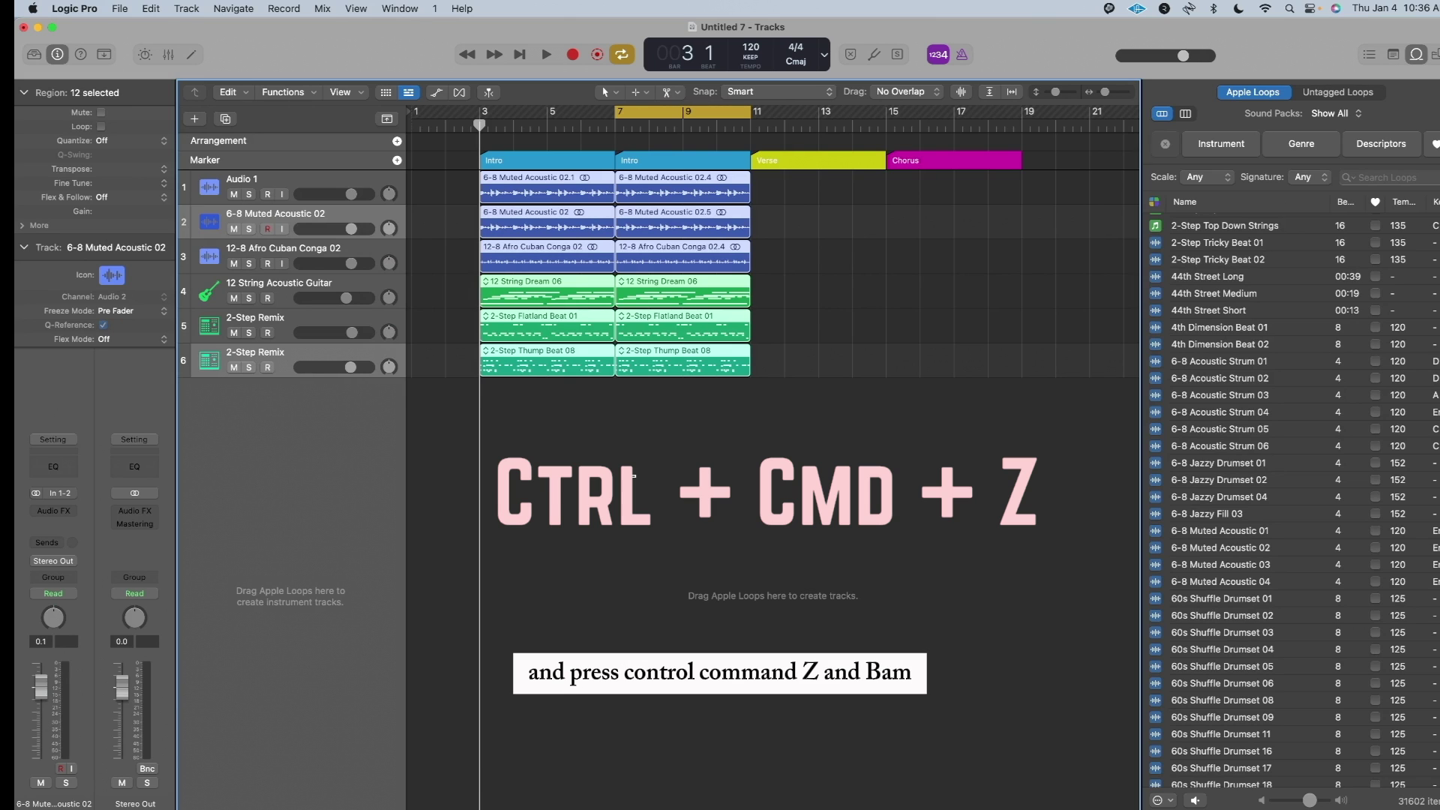
- Insert silence across the bars 7–11 cycle range with Ctrl+Cmd+Z
key("ctrl+super+z")
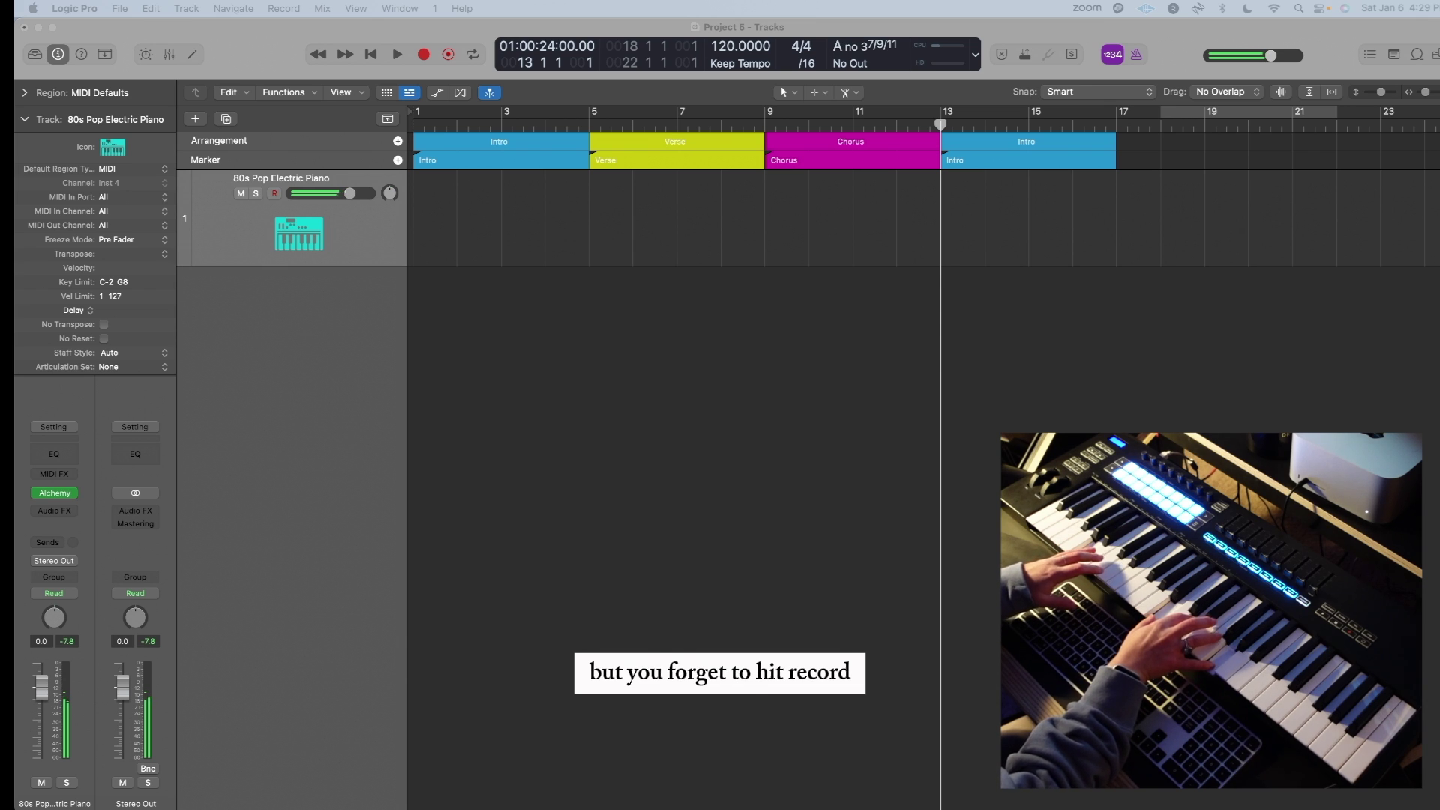
- Capture the unrecorded playing at bar 13, then capture a bars 5–7 cycle pass on track 2
left_click(588, 520)
key("shift+r")
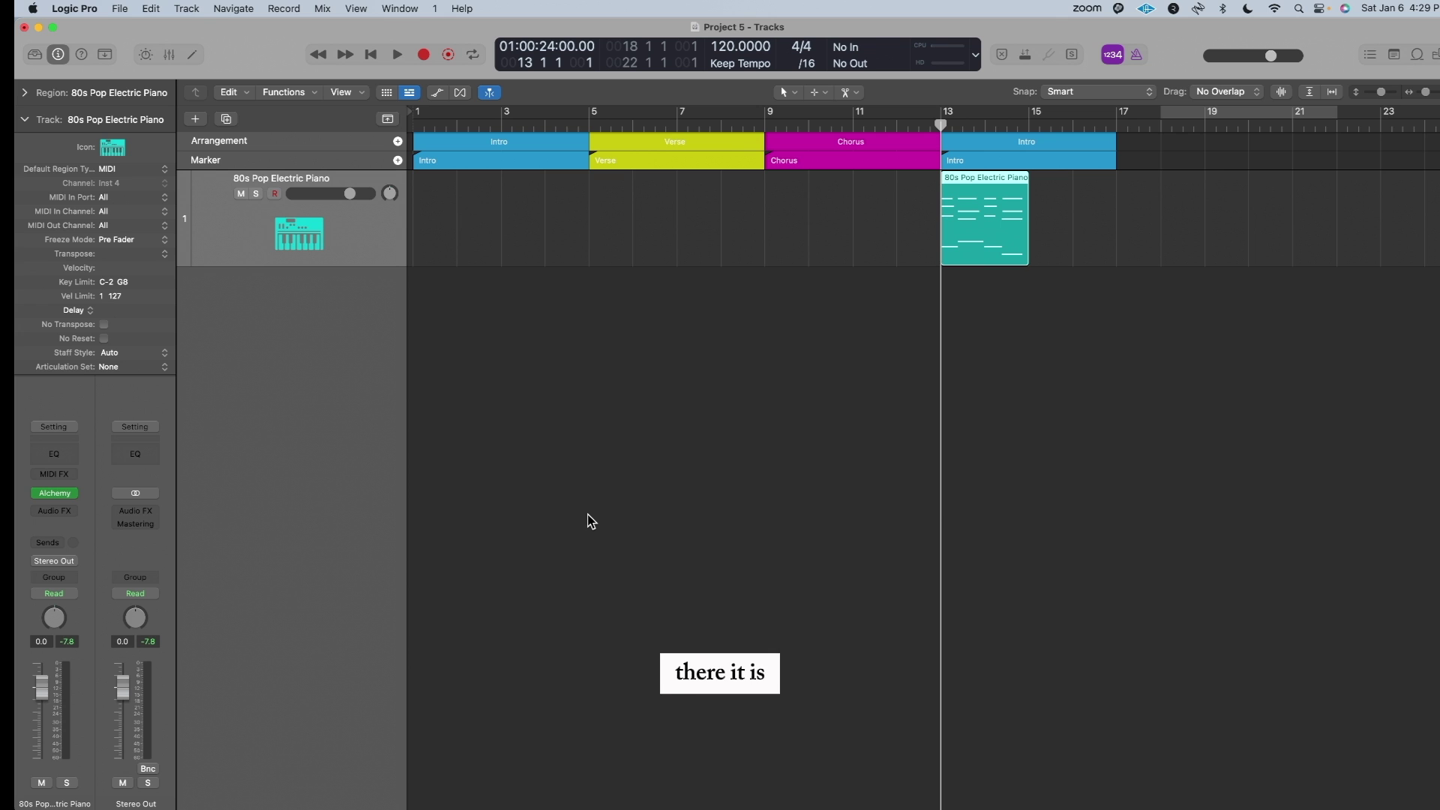
left_click_drag(589, 113, 678, 113)
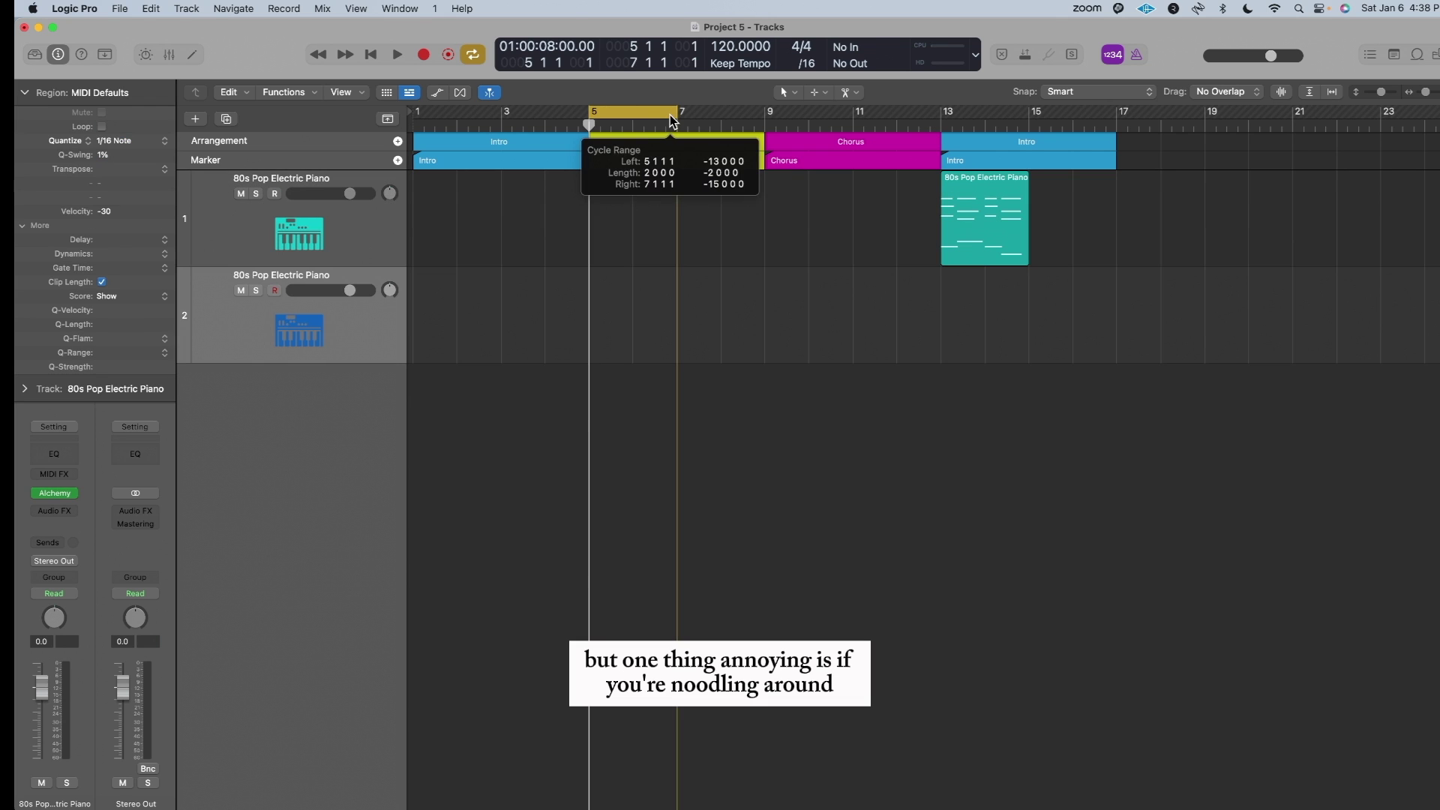
left_click(396, 54)
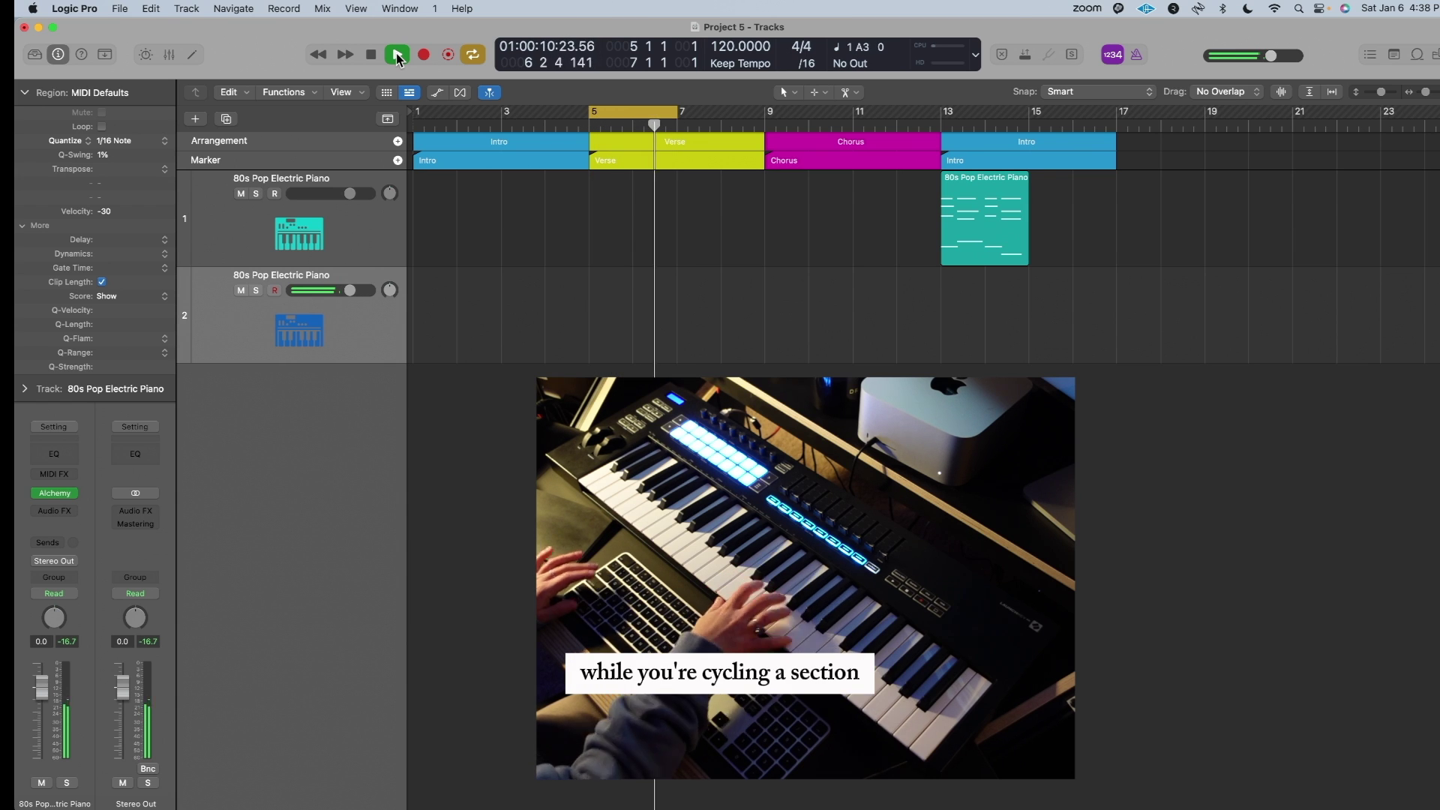
left_click(397, 55)
key("shift+r")
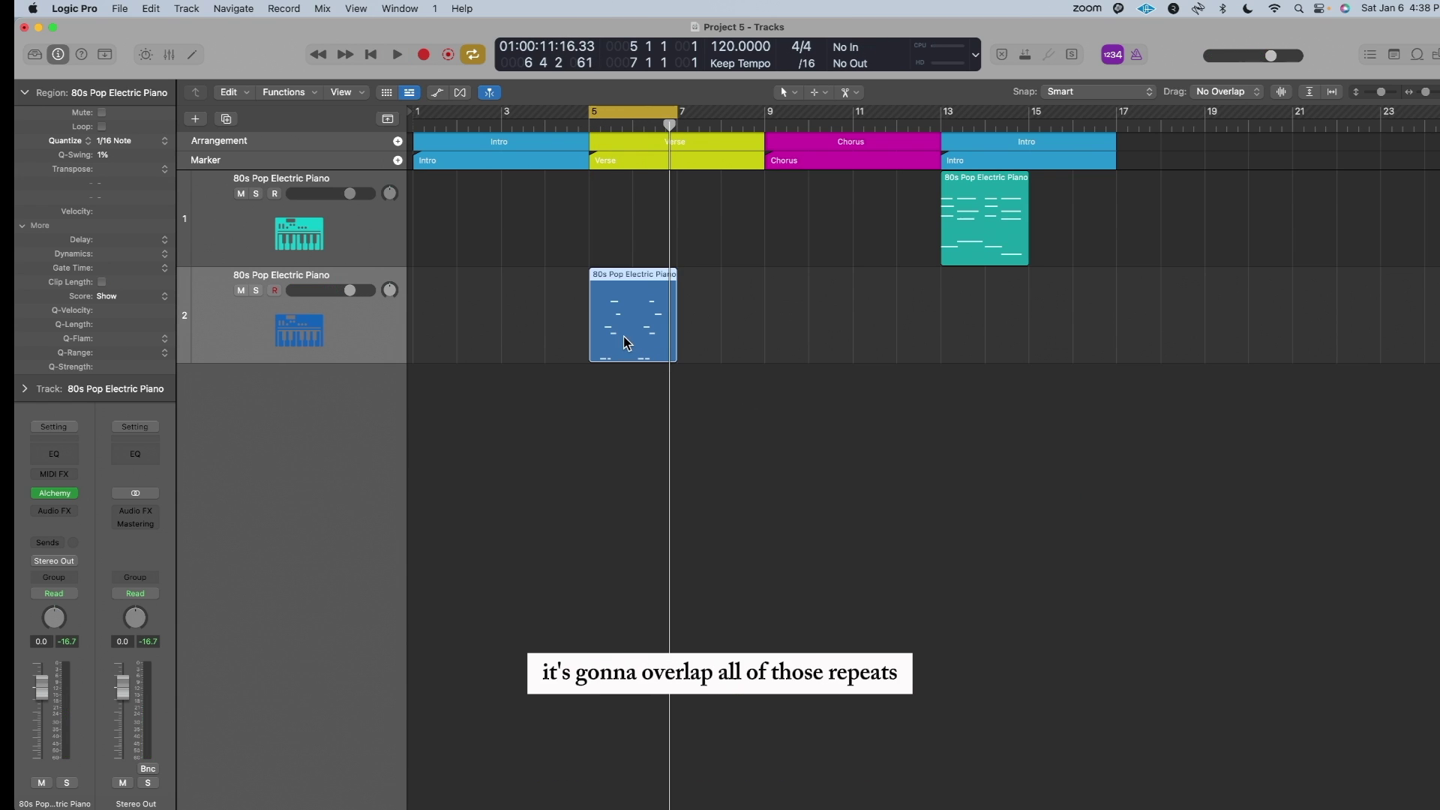
key("space")
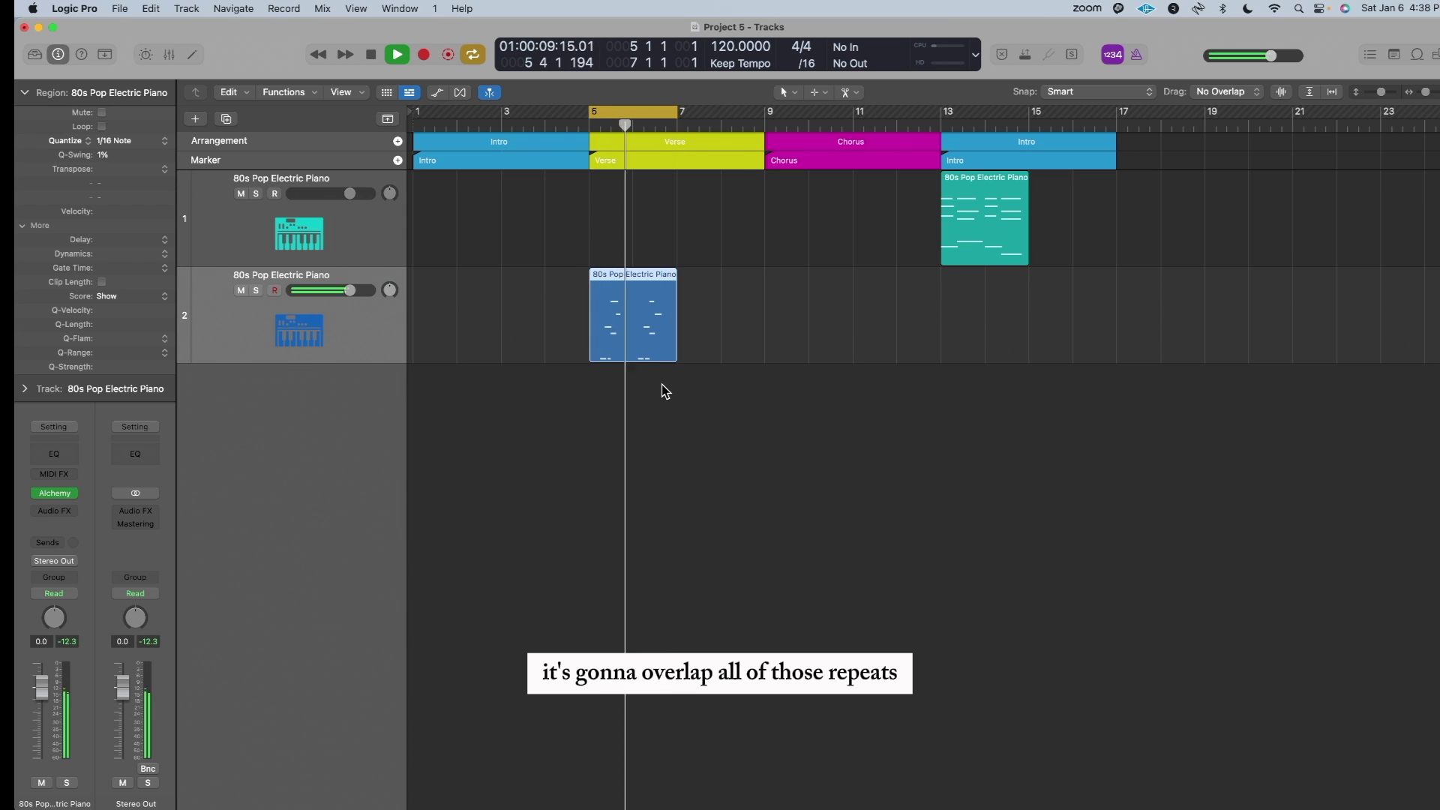
- Set Record > Overlapping MIDI Recordings to Create Take Folder
key("space")
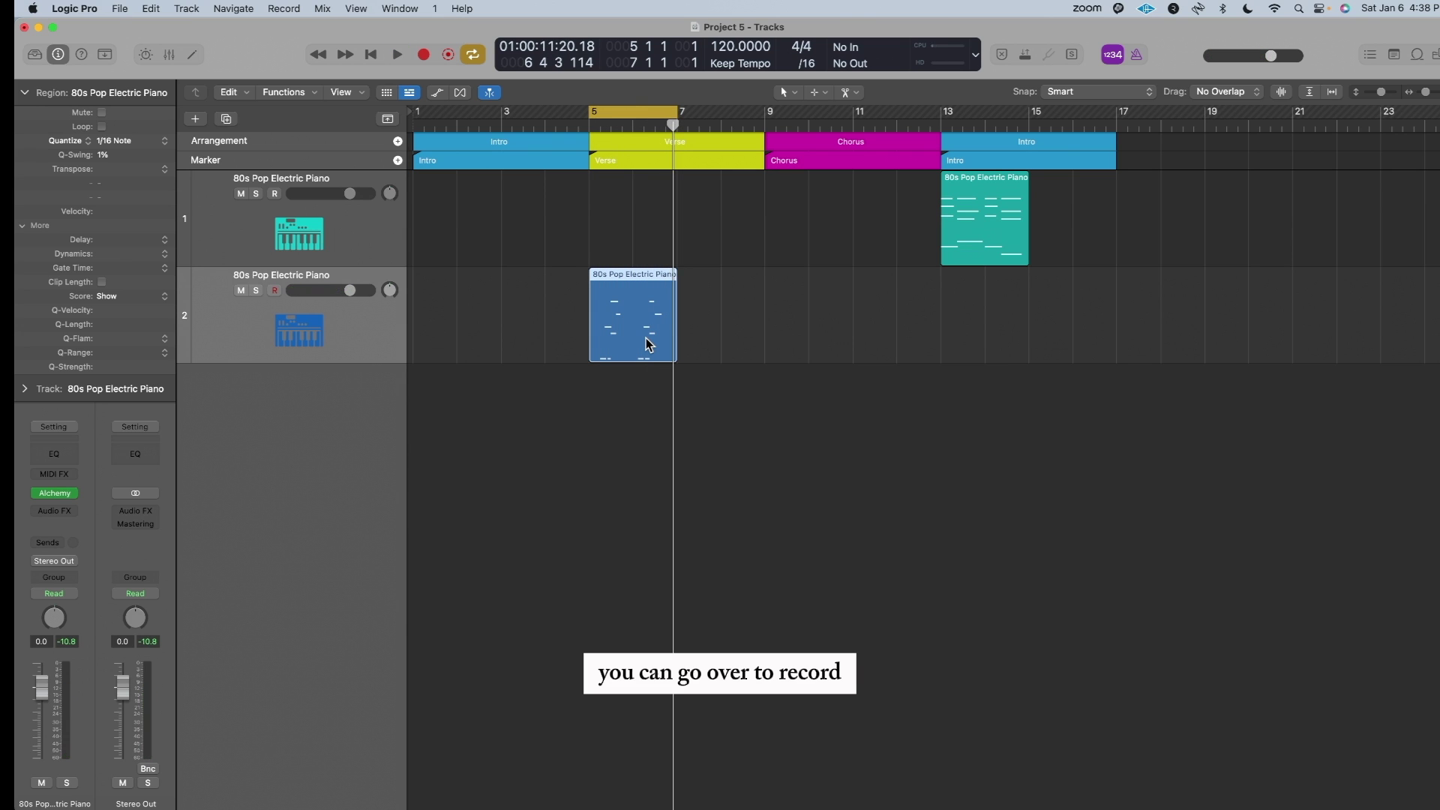
left_click(284, 8)
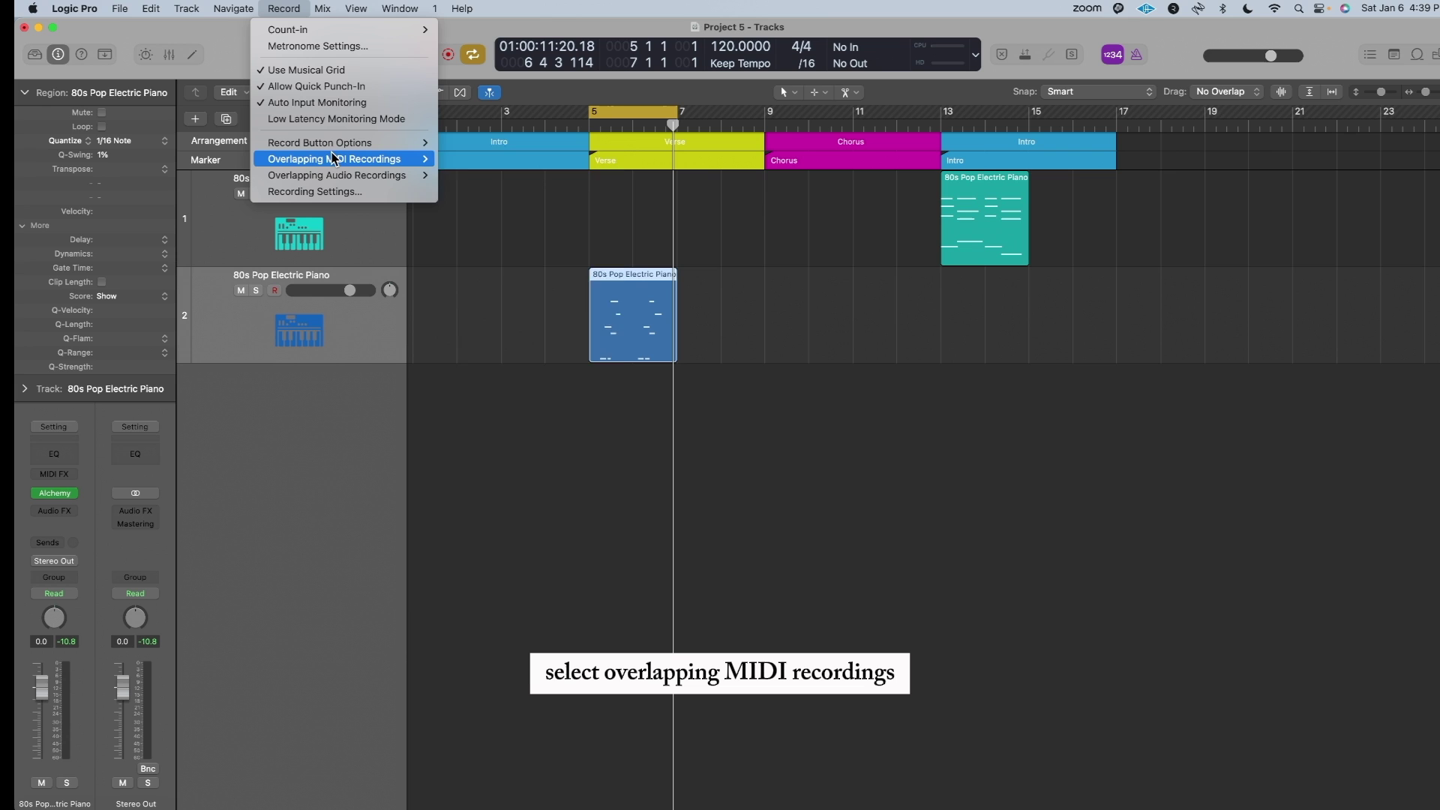
mouse_move(330, 161)
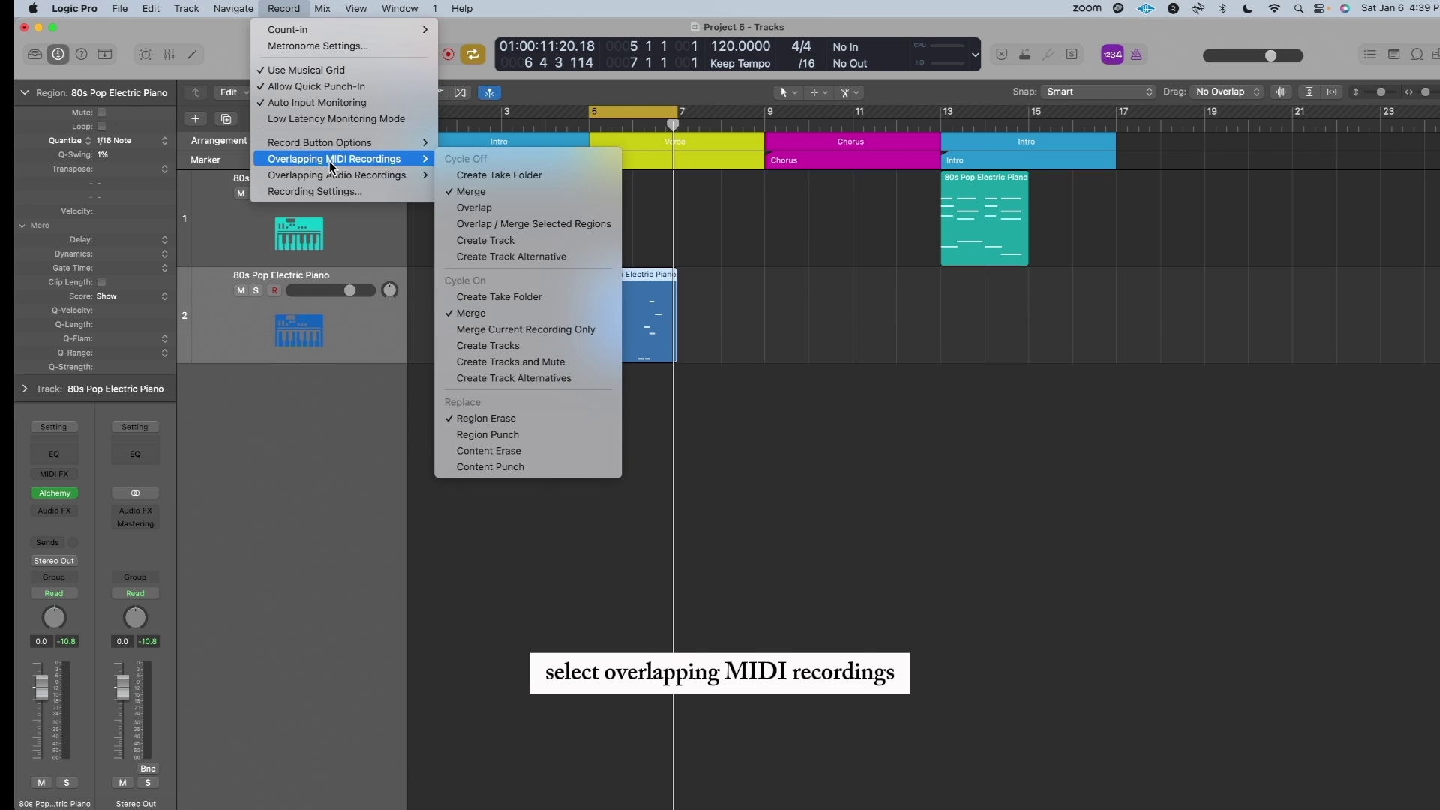
left_click(520, 298)
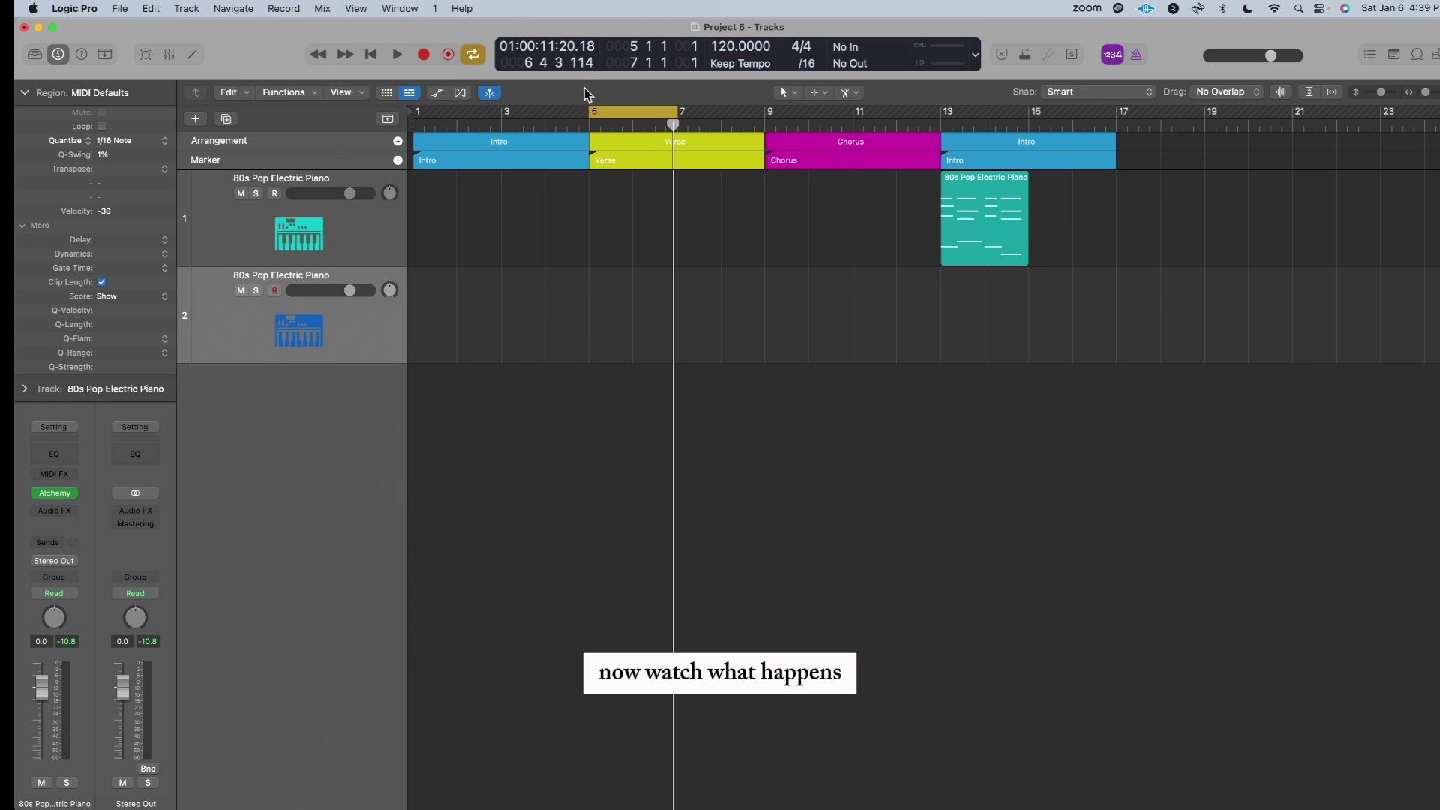
- Capture the cycled passes as takes, expand the take folder and make the bottom take active
key("space")
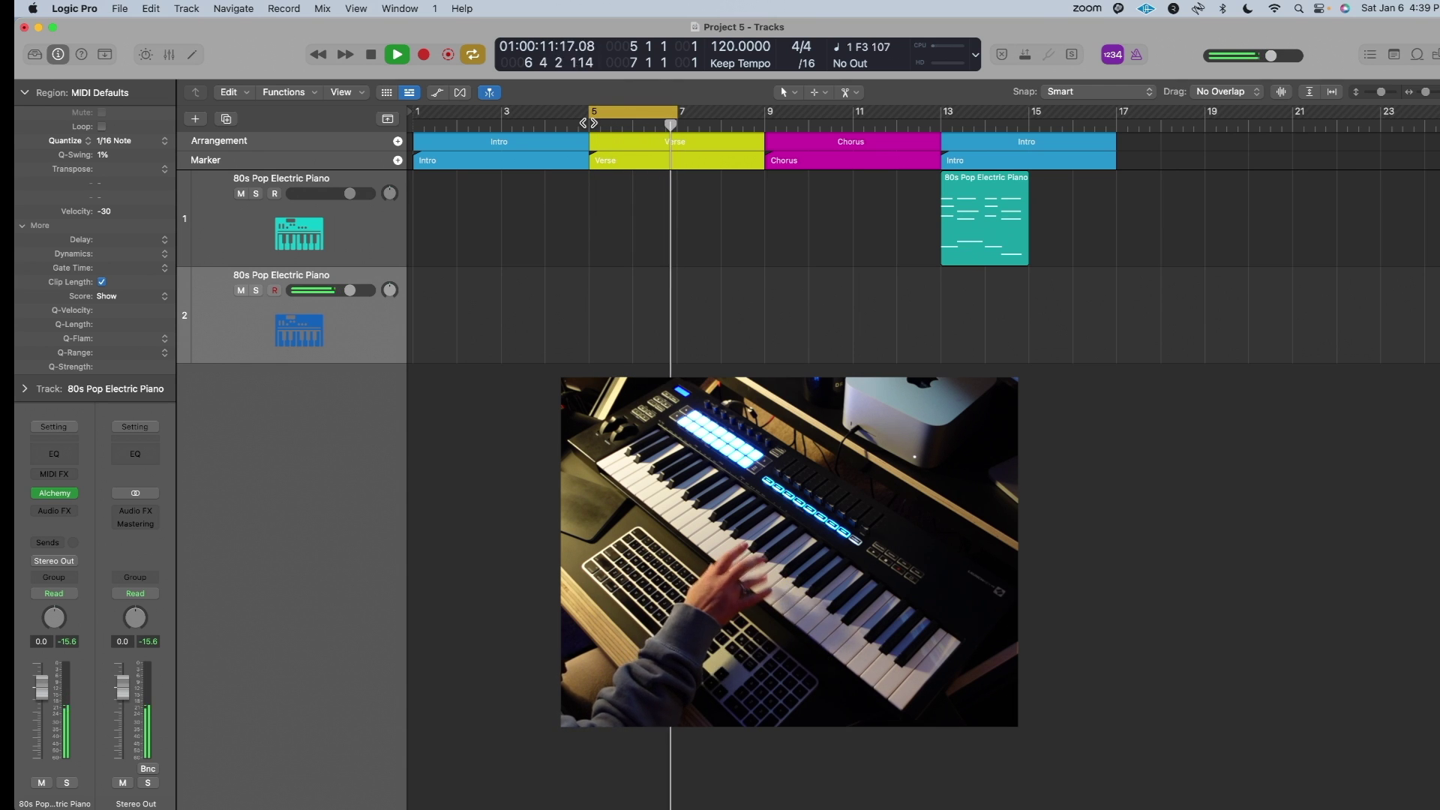
key("space")
key("shift+r")
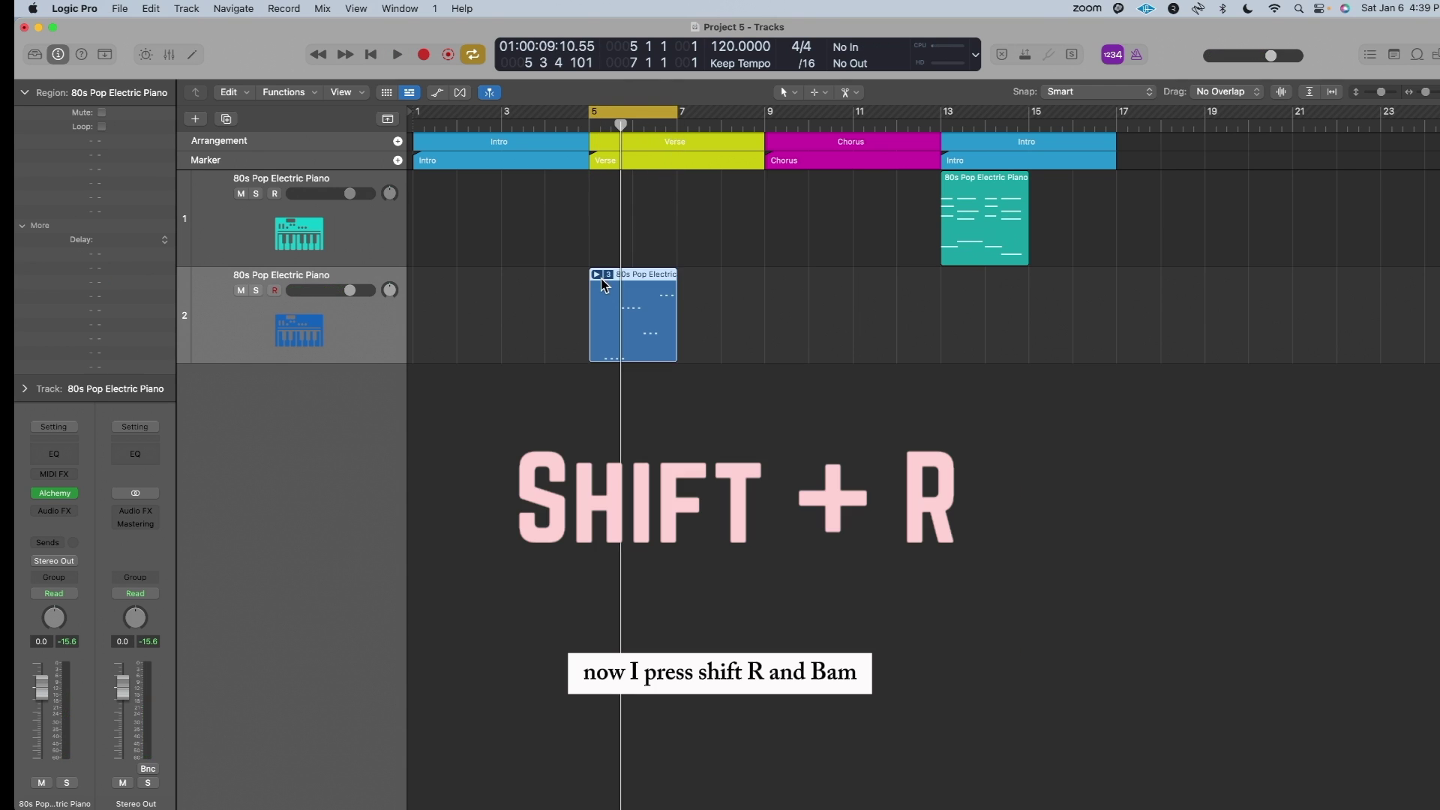
left_click(597, 275)
left_click(650, 520)
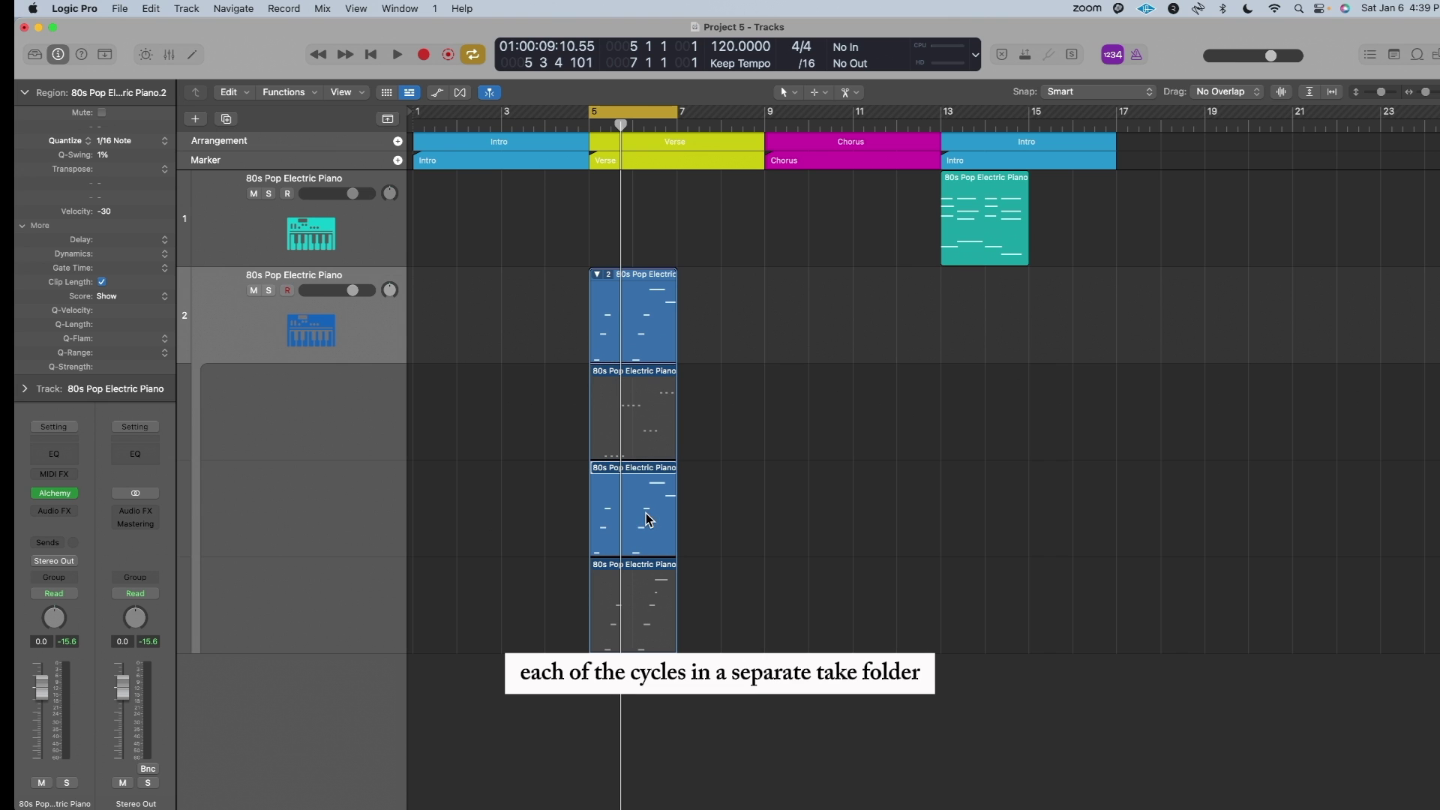
left_click(650, 617)
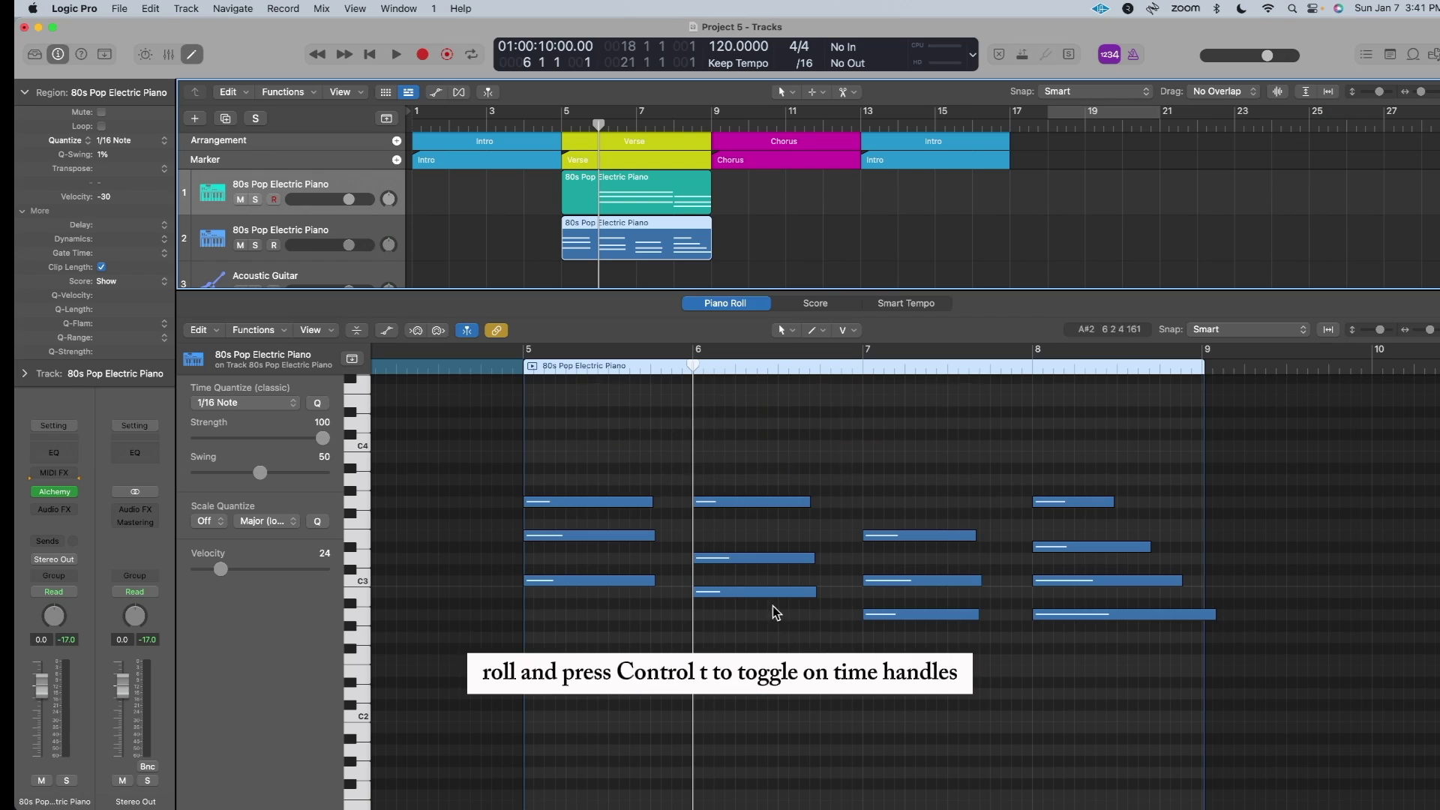
- Box the notes in bars 6–7 and drag the start-side time handle to compress them
left_click_drag(723, 451, 992, 680)
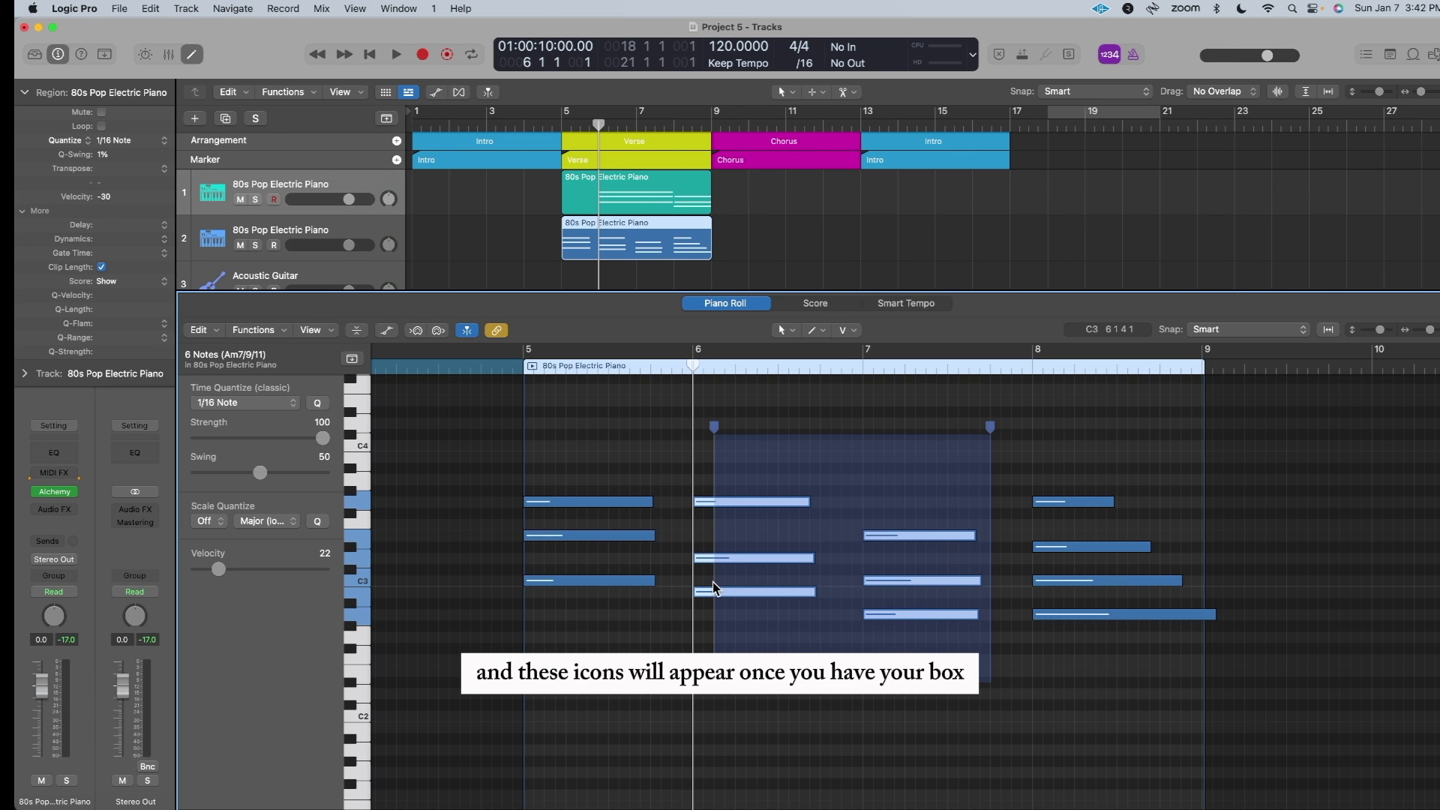
left_click_drag(714, 587, 697, 587)
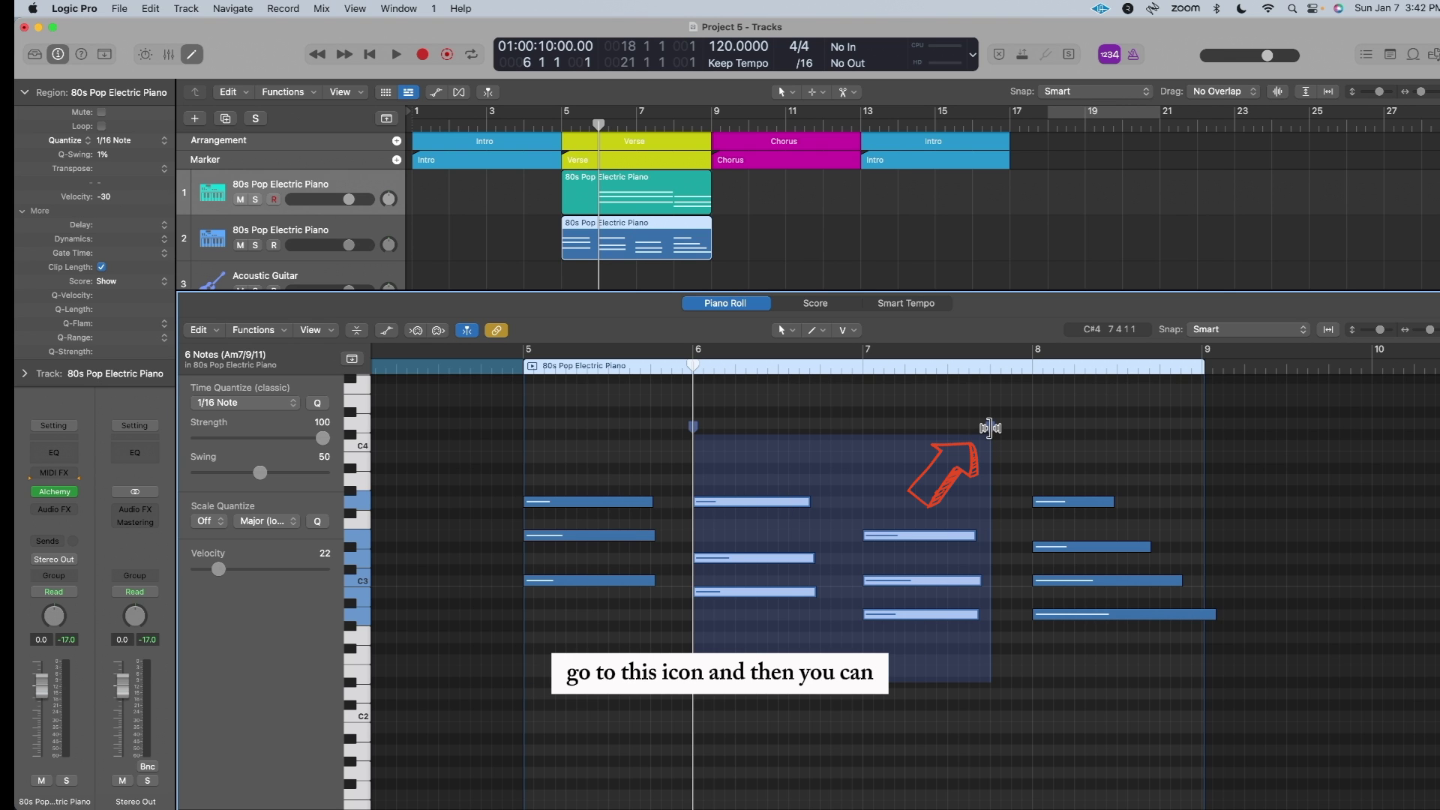
left_click_drag(991, 428, 852, 449)
key("super+z")
left_click_drag(693, 428, 807, 434)
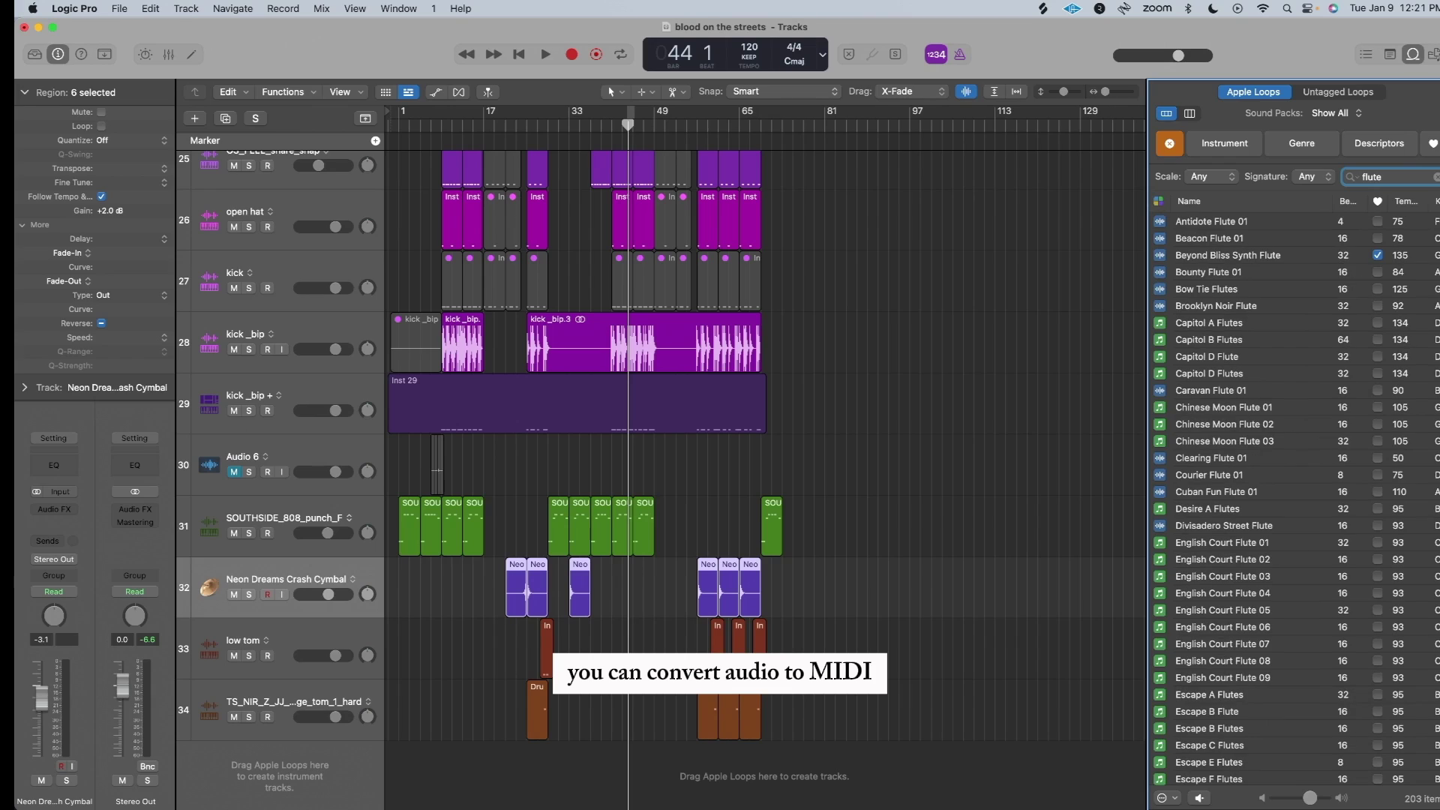
- Preview the Beyond Bliss Synth Flute loop and add it to the project as a track
left_click(1253, 255)
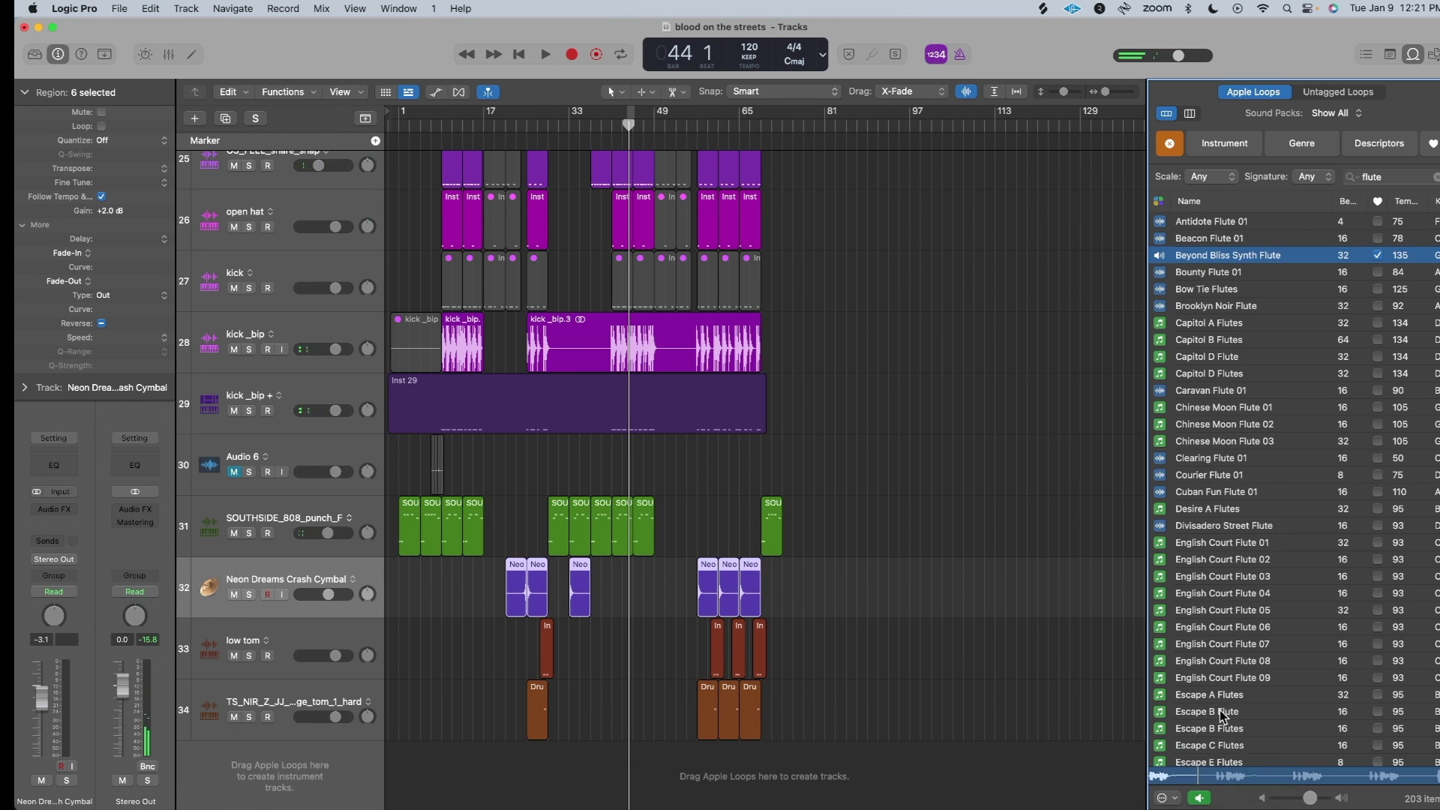
left_click(1201, 801)
left_click_drag(1238, 255, 487, 705)
- Enable Flex Pitch editing on the flute track in the track editor
double_click(497, 710)
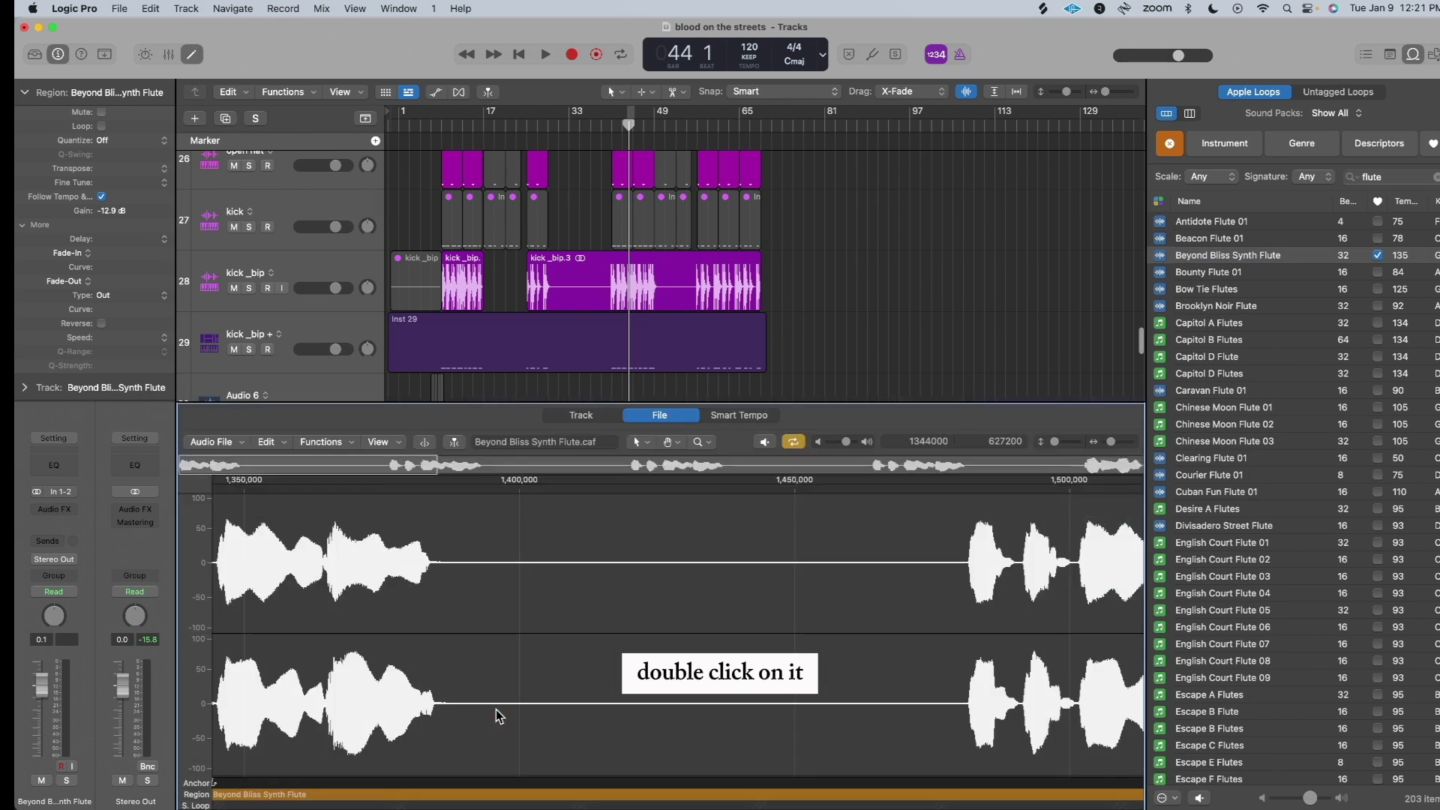
left_click(582, 416)
left_click(379, 443)
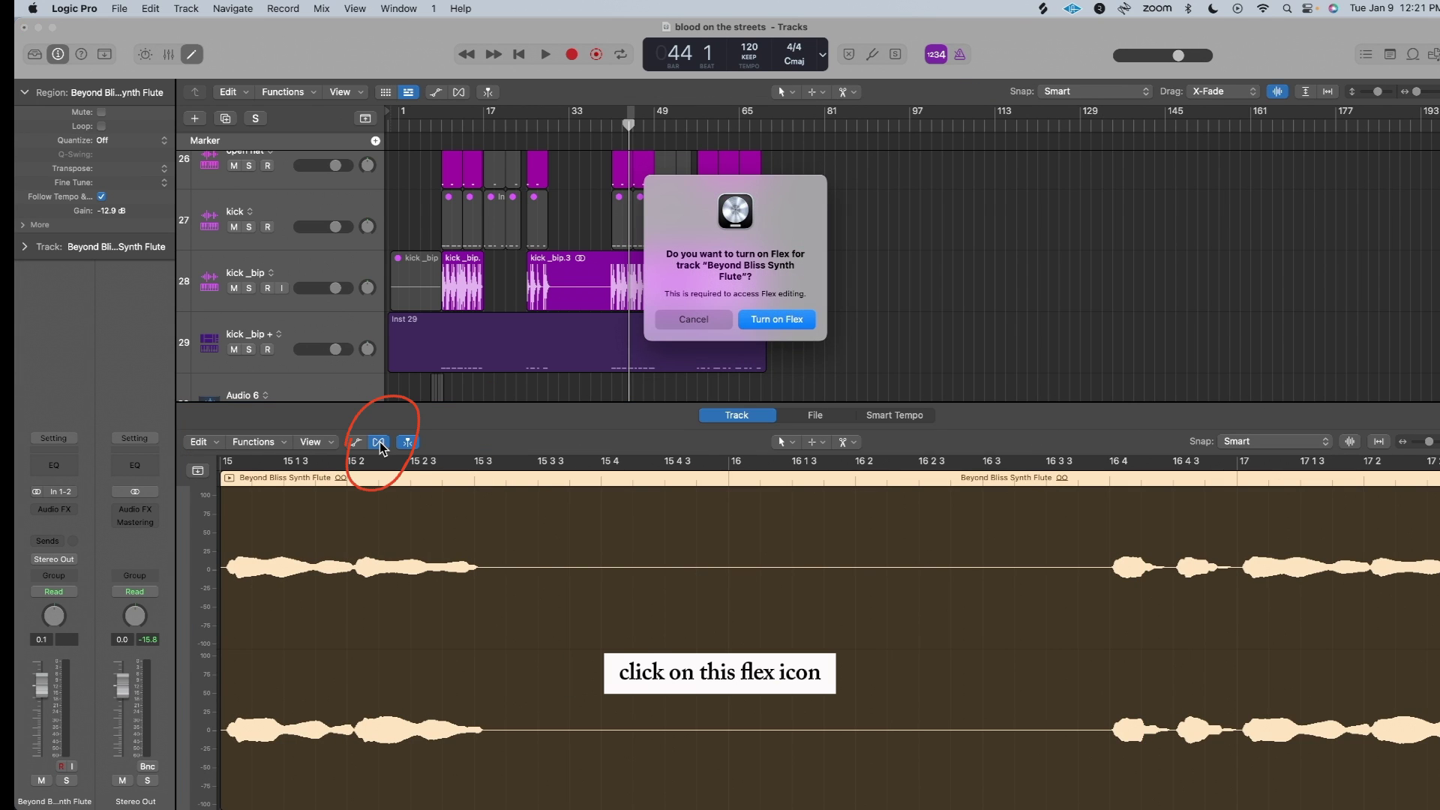
left_click(780, 319)
left_click(540, 443)
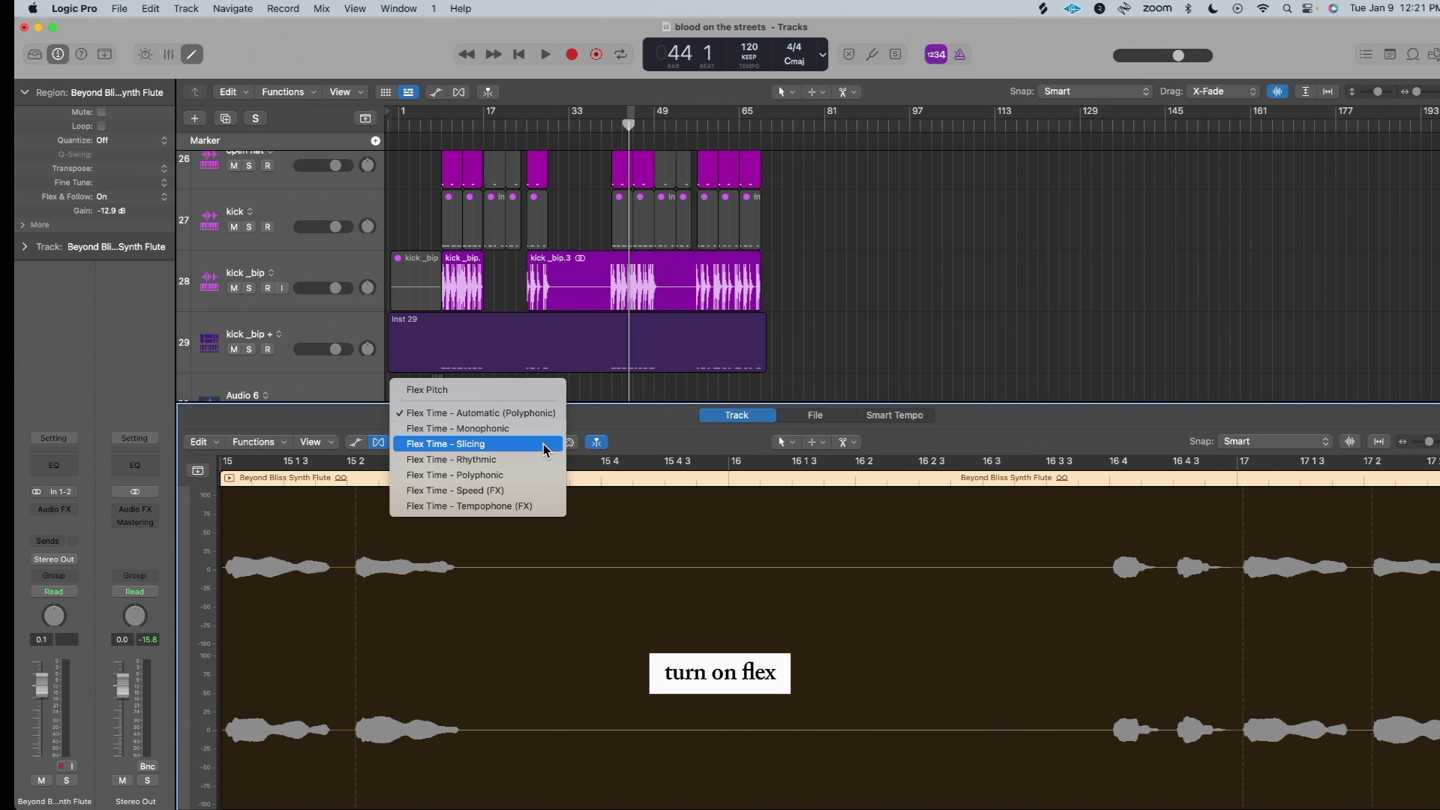
left_click(502, 389)
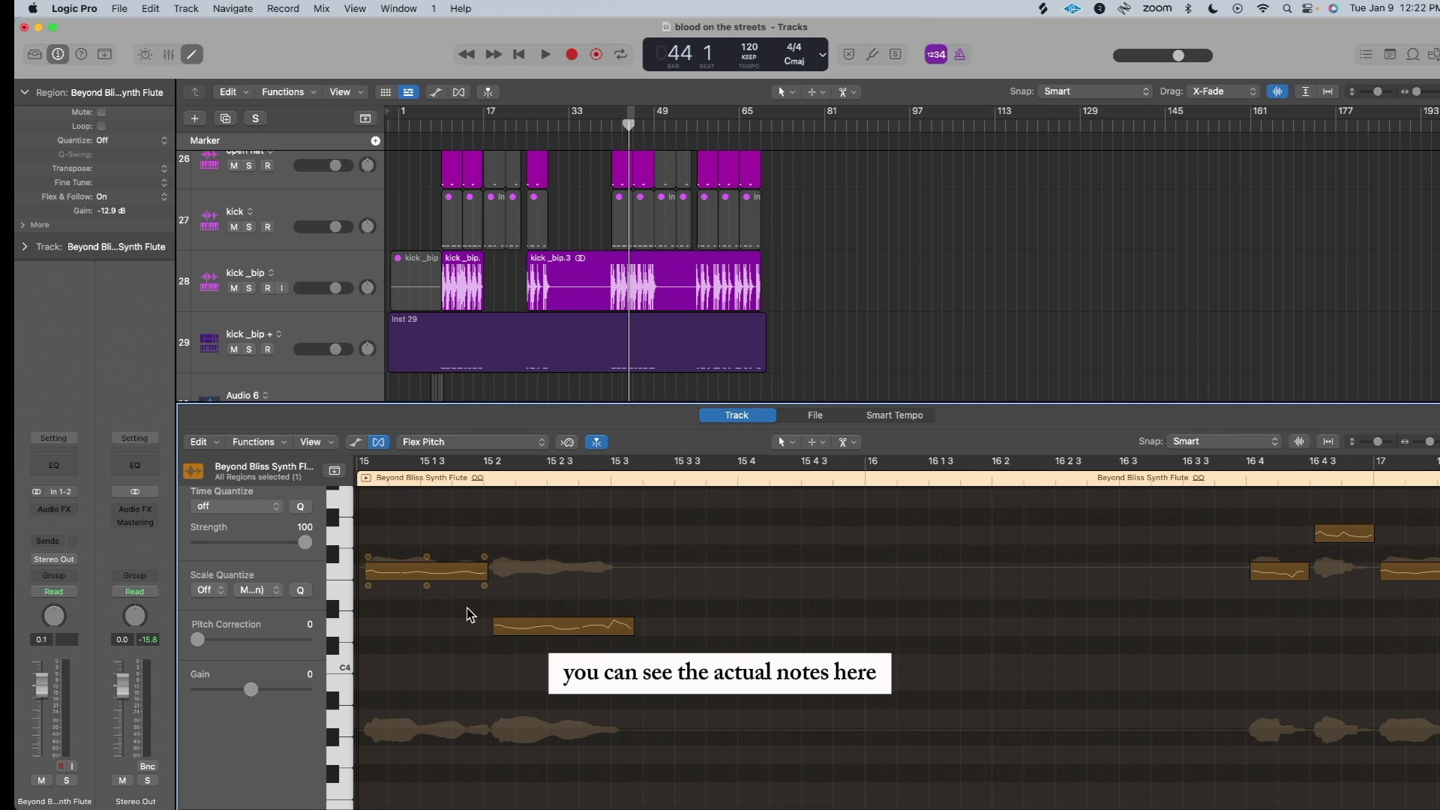
- Create a Classic Electric Piano MIDI track from the flex pitch data and move the playhead to bar 14 3
left_click(217, 445)
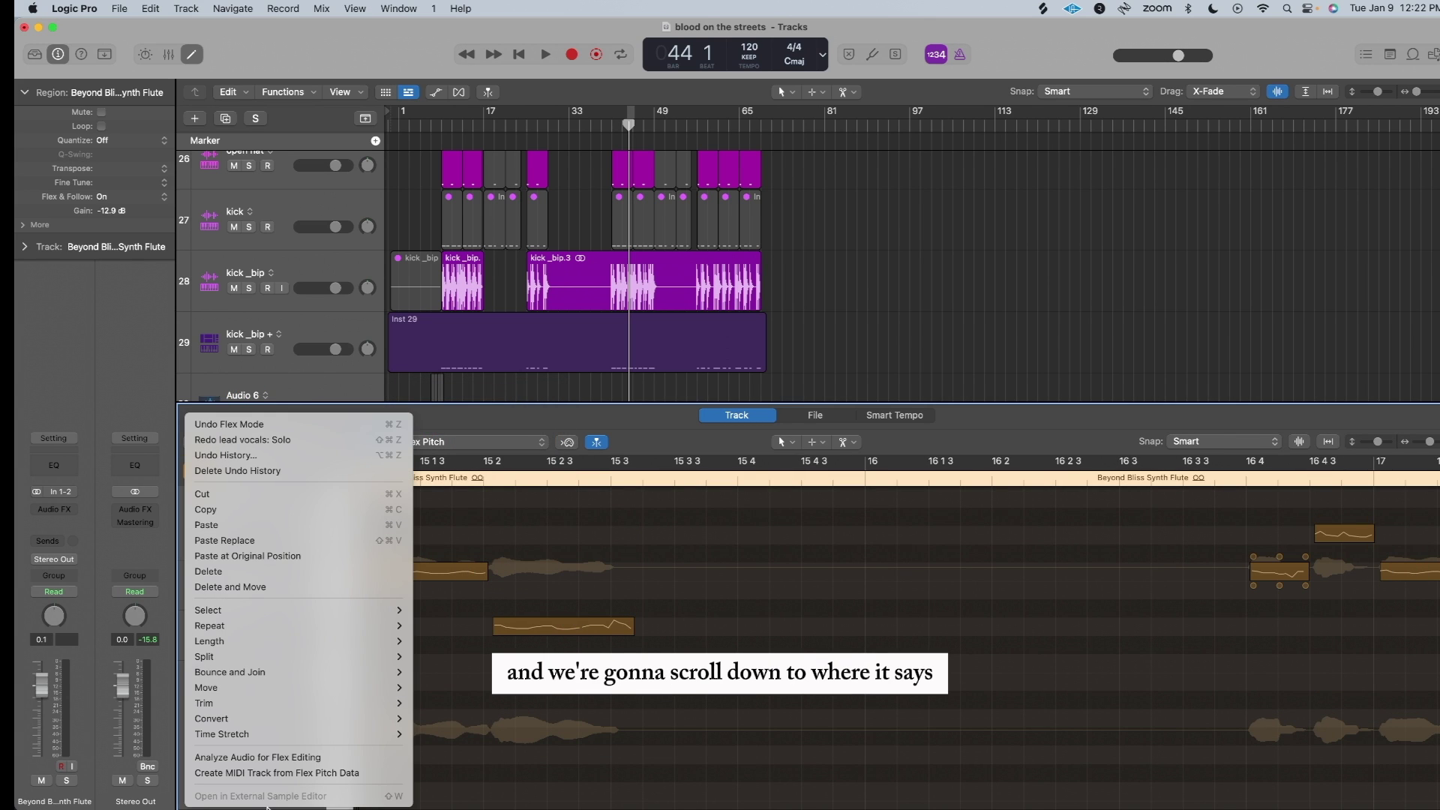
left_click(286, 773)
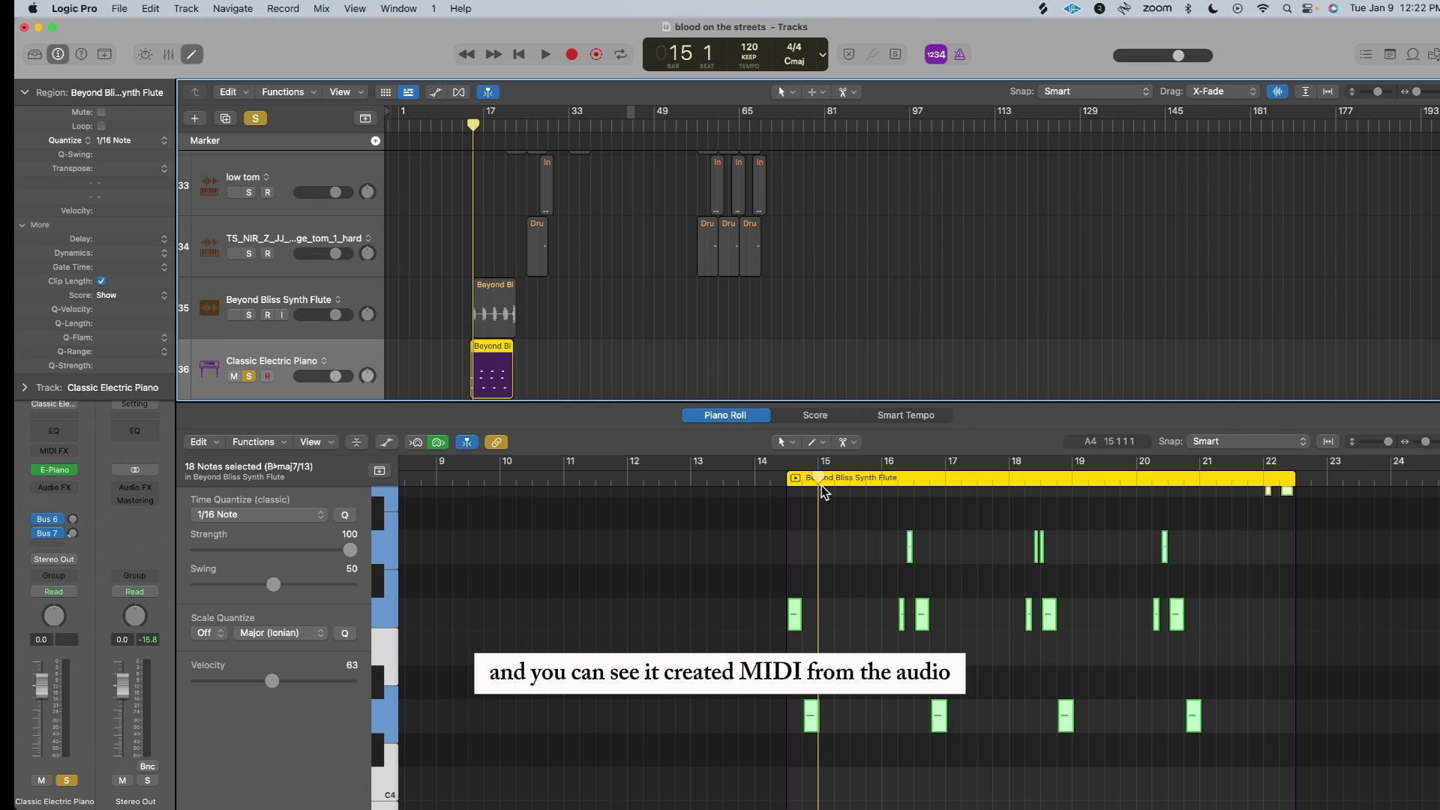
left_click_drag(822, 488, 782, 482)
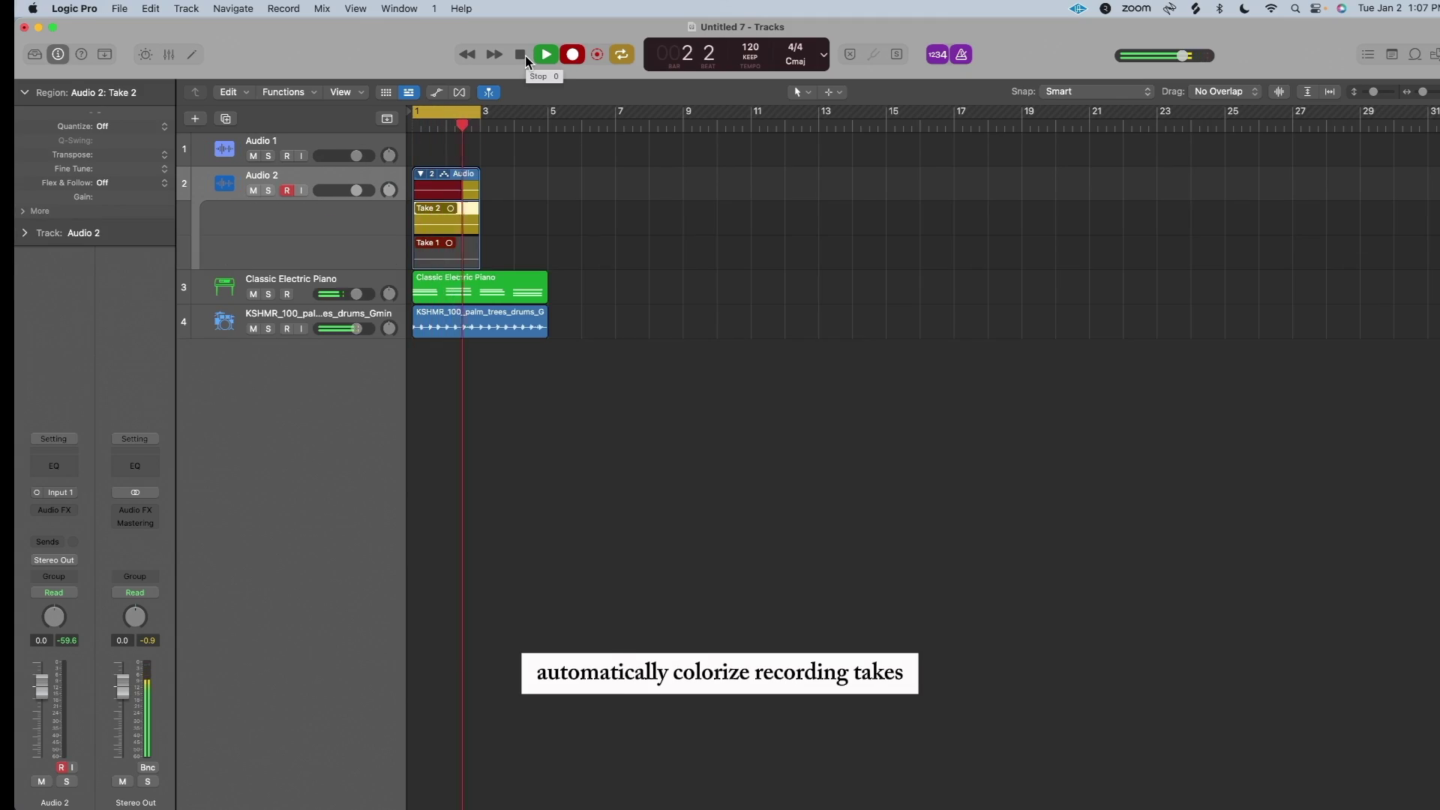
- Enable auto-colorize takes in the Recording settings, then cycle-record coloured takes on Audio 2
left_click(525, 56)
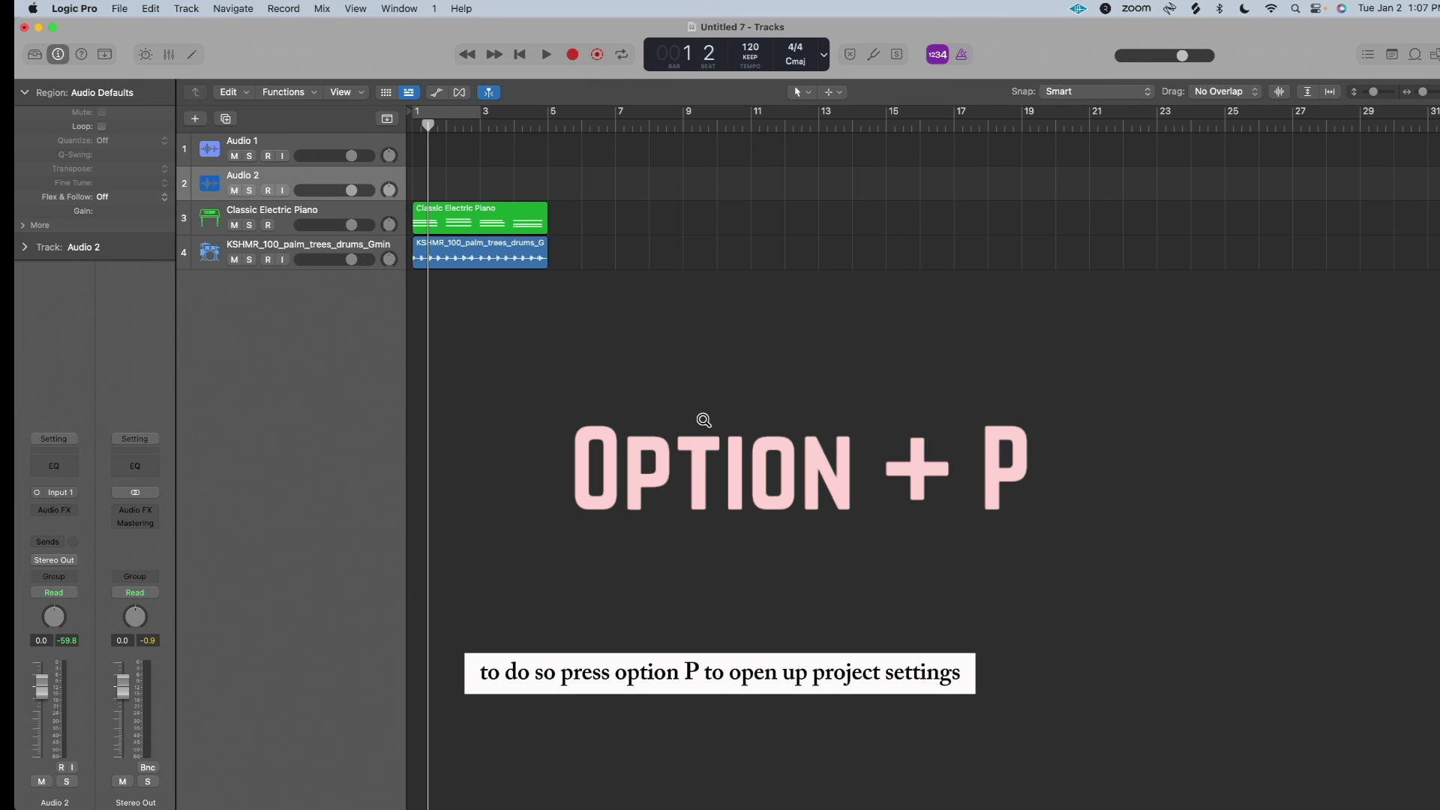
key("alt+p")
left_click(677, 226)
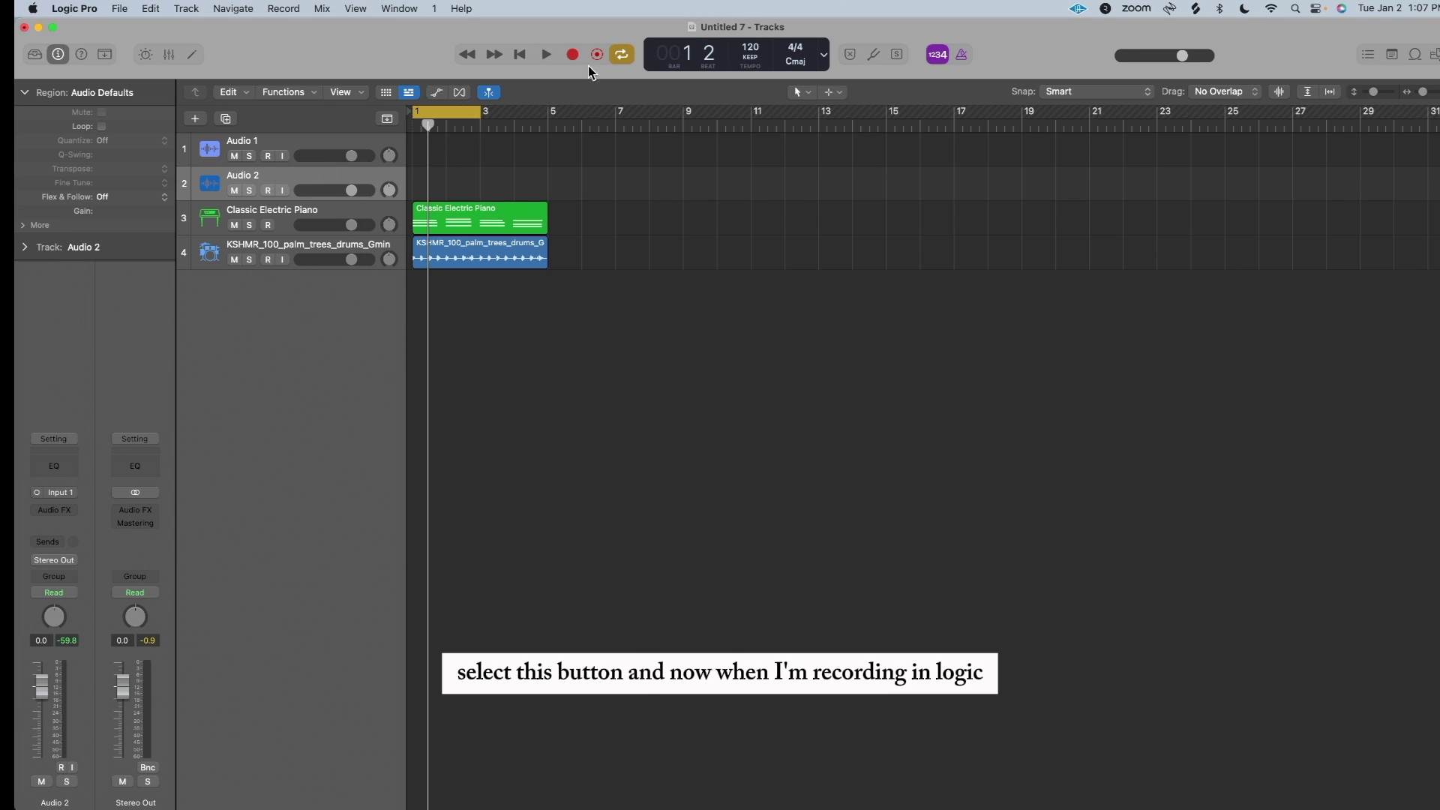
left_click(572, 55)
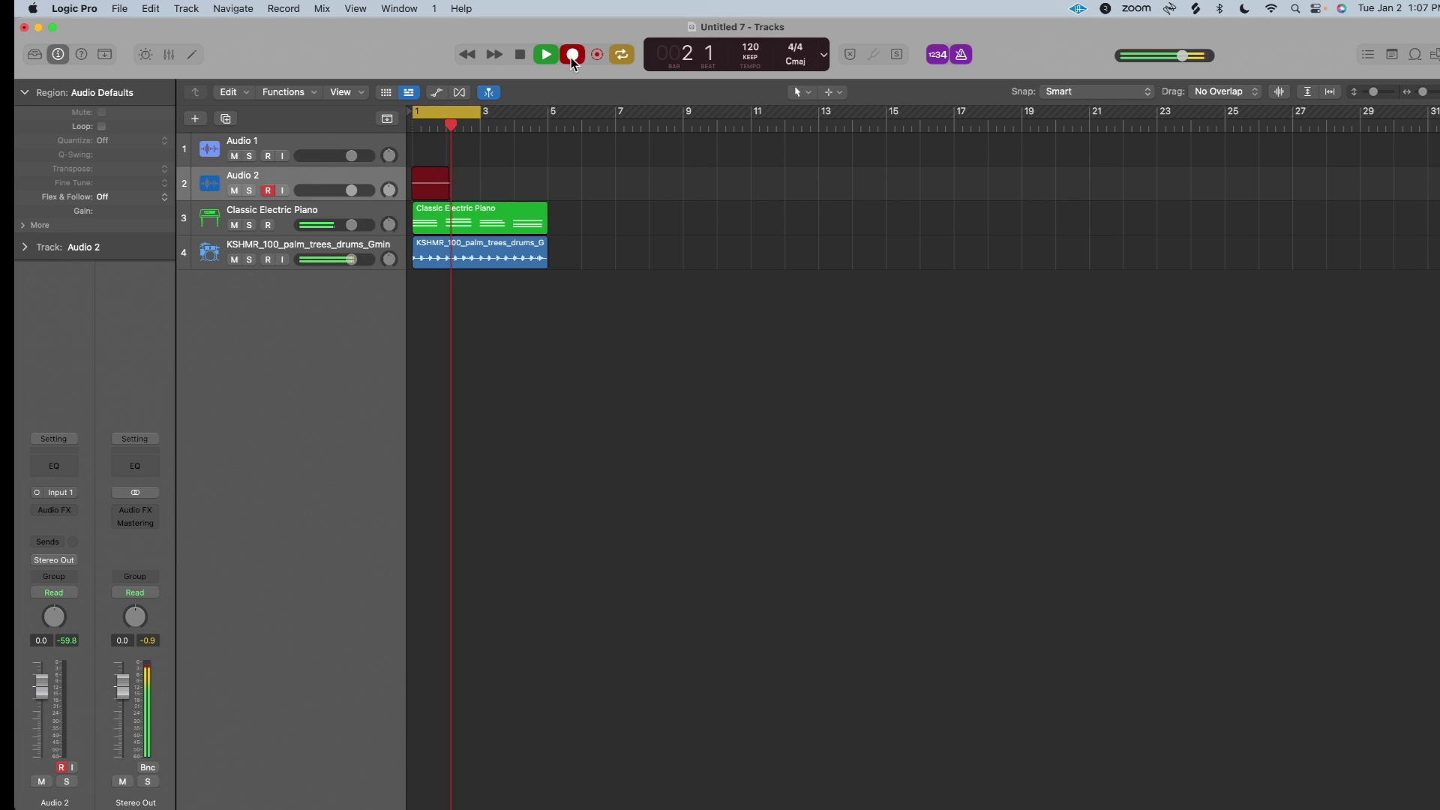
left_click(525, 56)
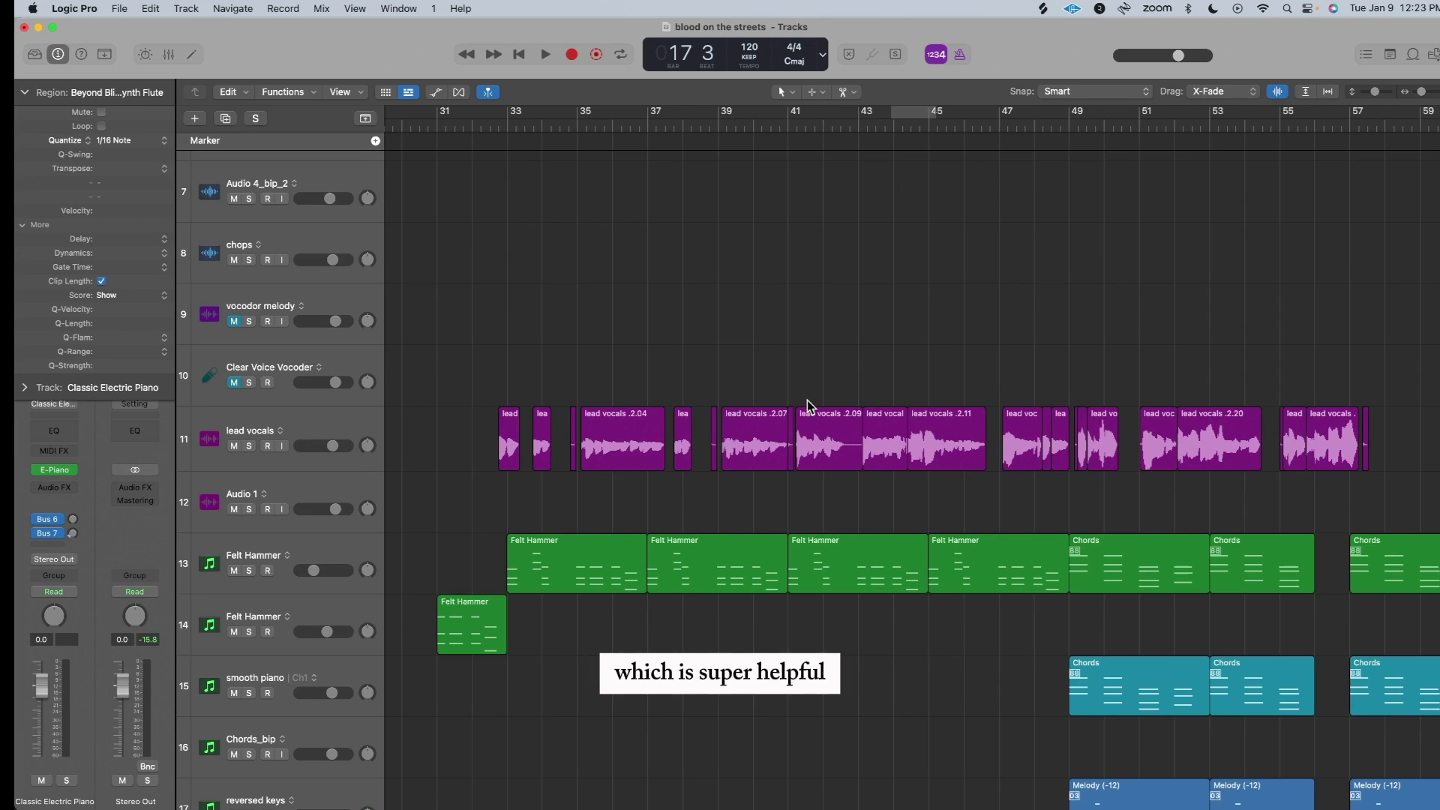
- Drag the anchor of the lead vocals .2.04 region later in its audio file, then close the editor
key("super+f")
double_click(608, 451)
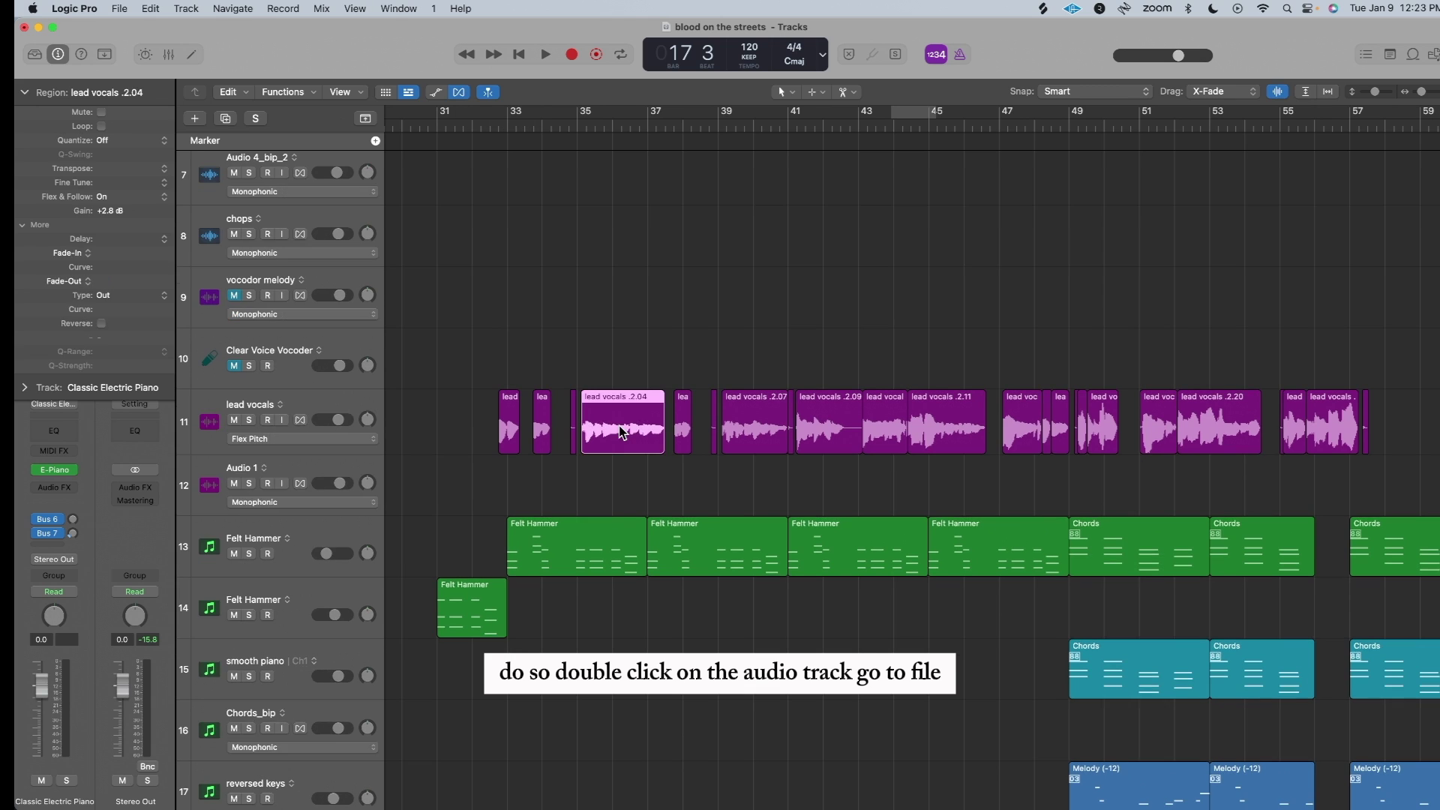
left_click(816, 416)
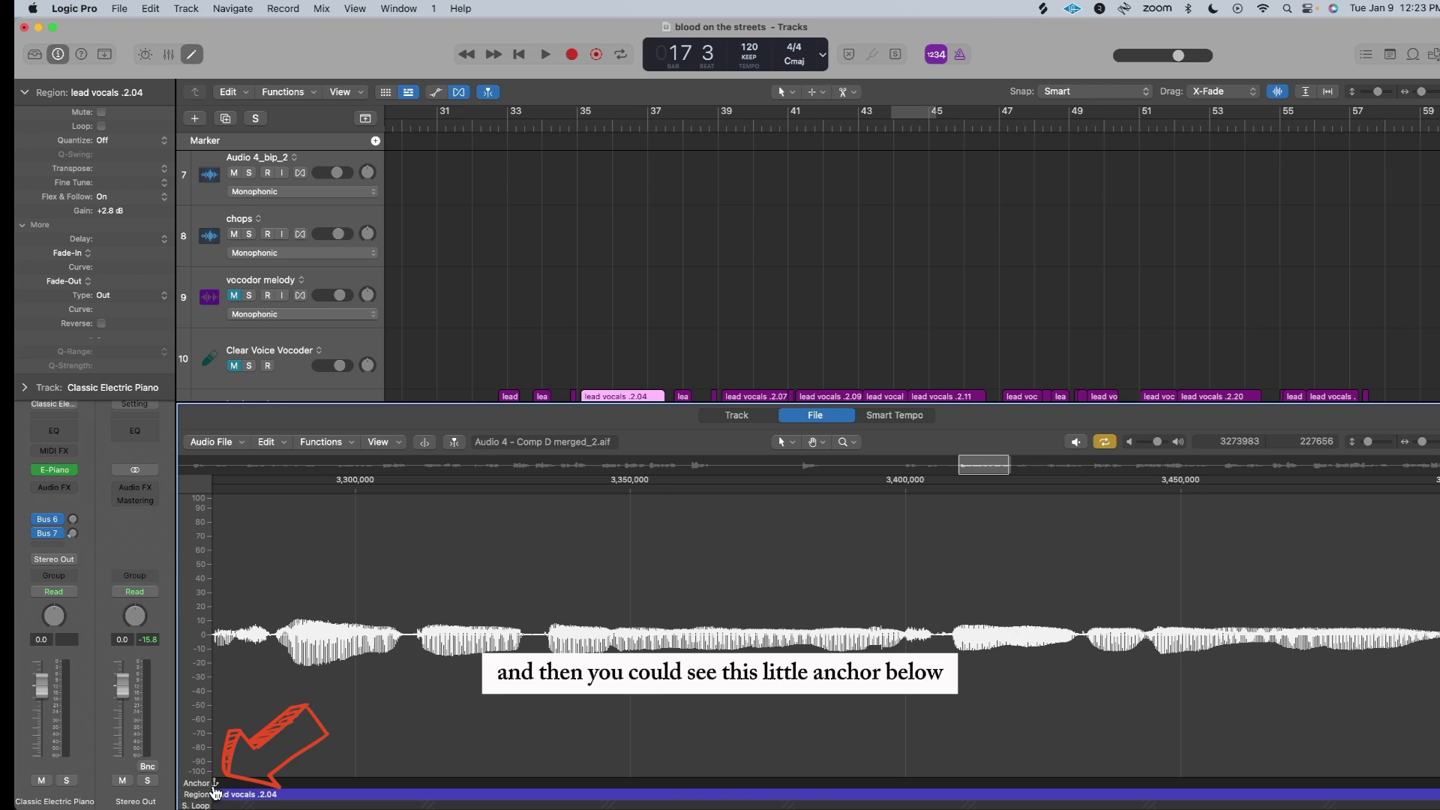
left_click_drag(212, 791, 552, 793)
key("e")
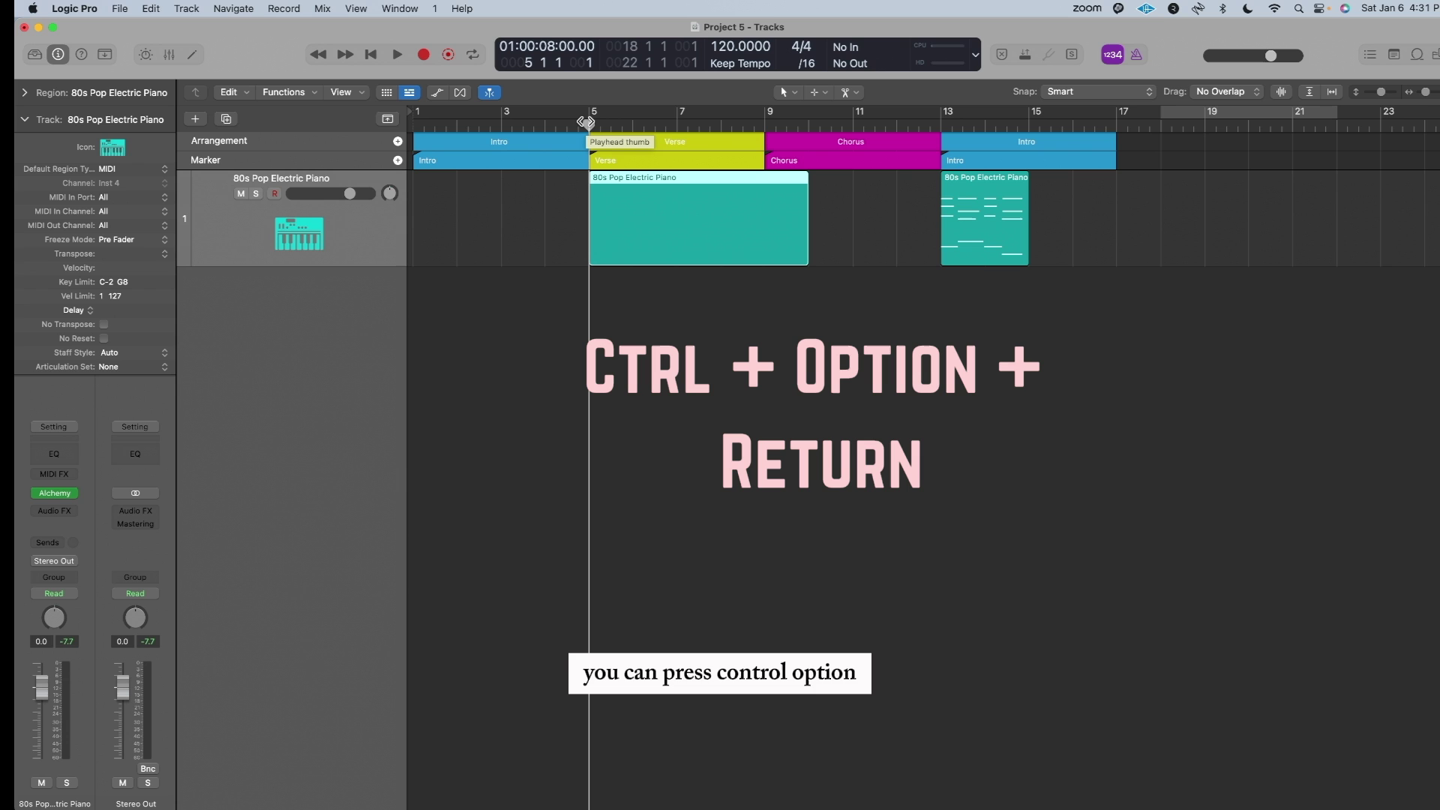
- Turn on expanded Note Repeat at a 1/8 Note rate with Modulation Wheel control
key("ctrl+alt+Return")
left_click(440, 356)
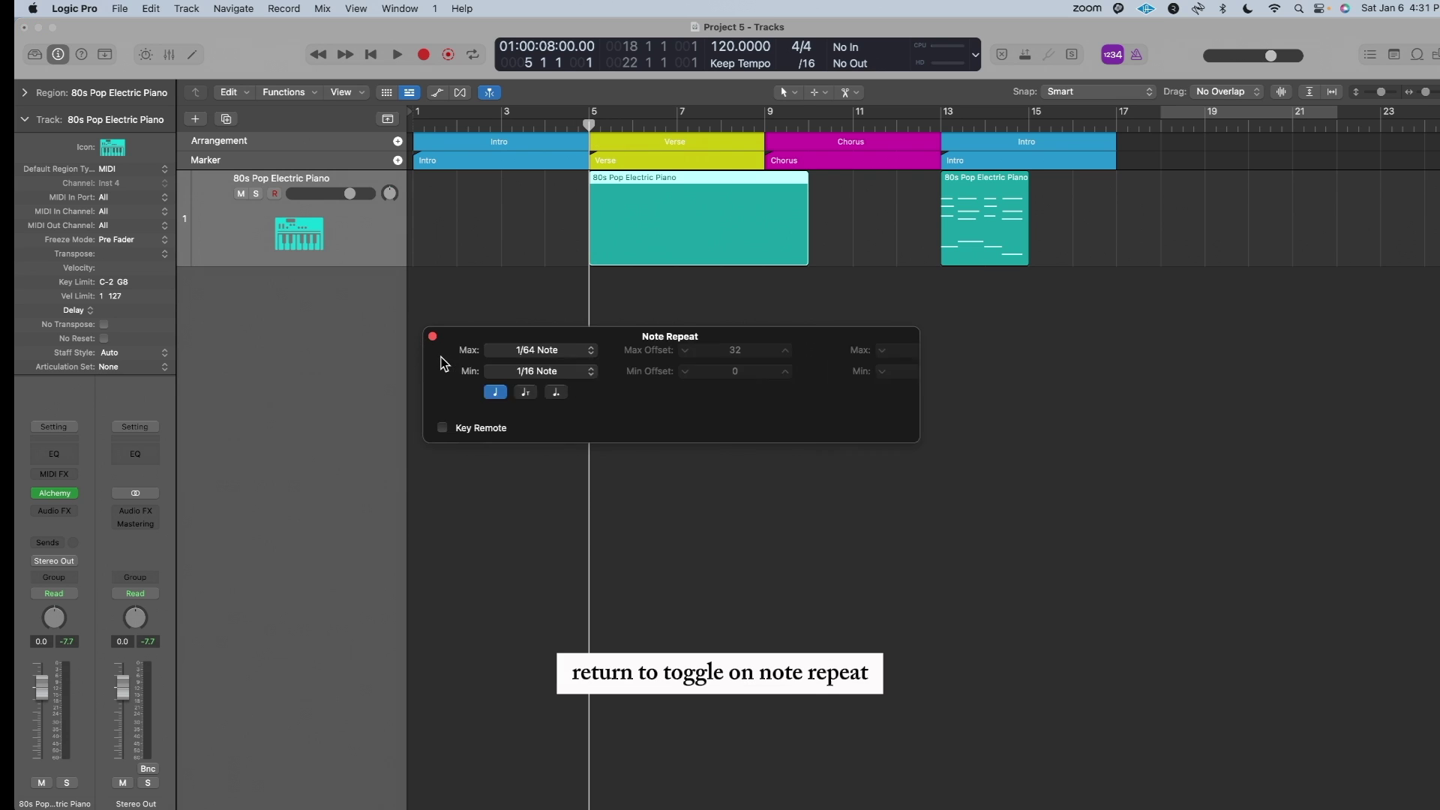
left_click(592, 367)
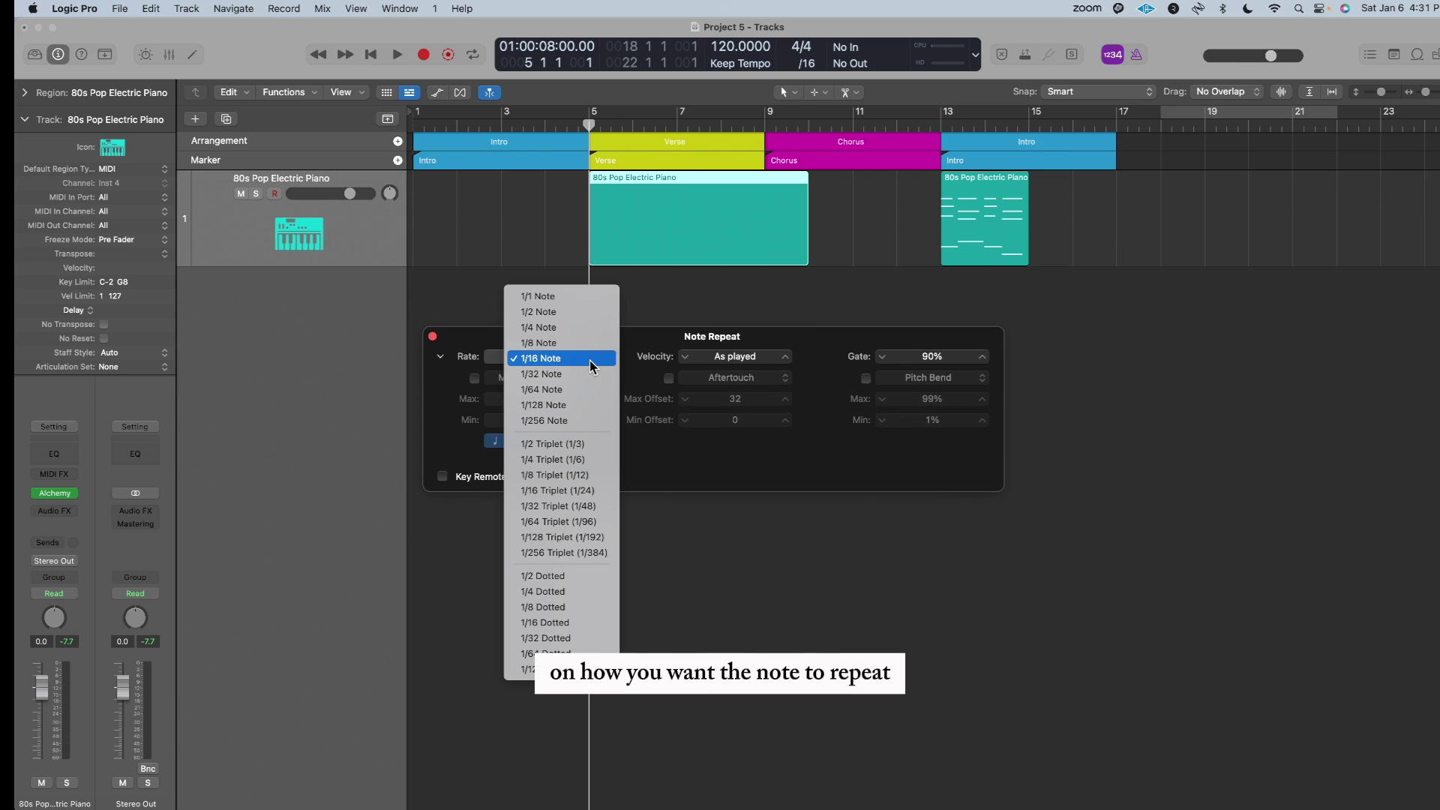
left_click(591, 365)
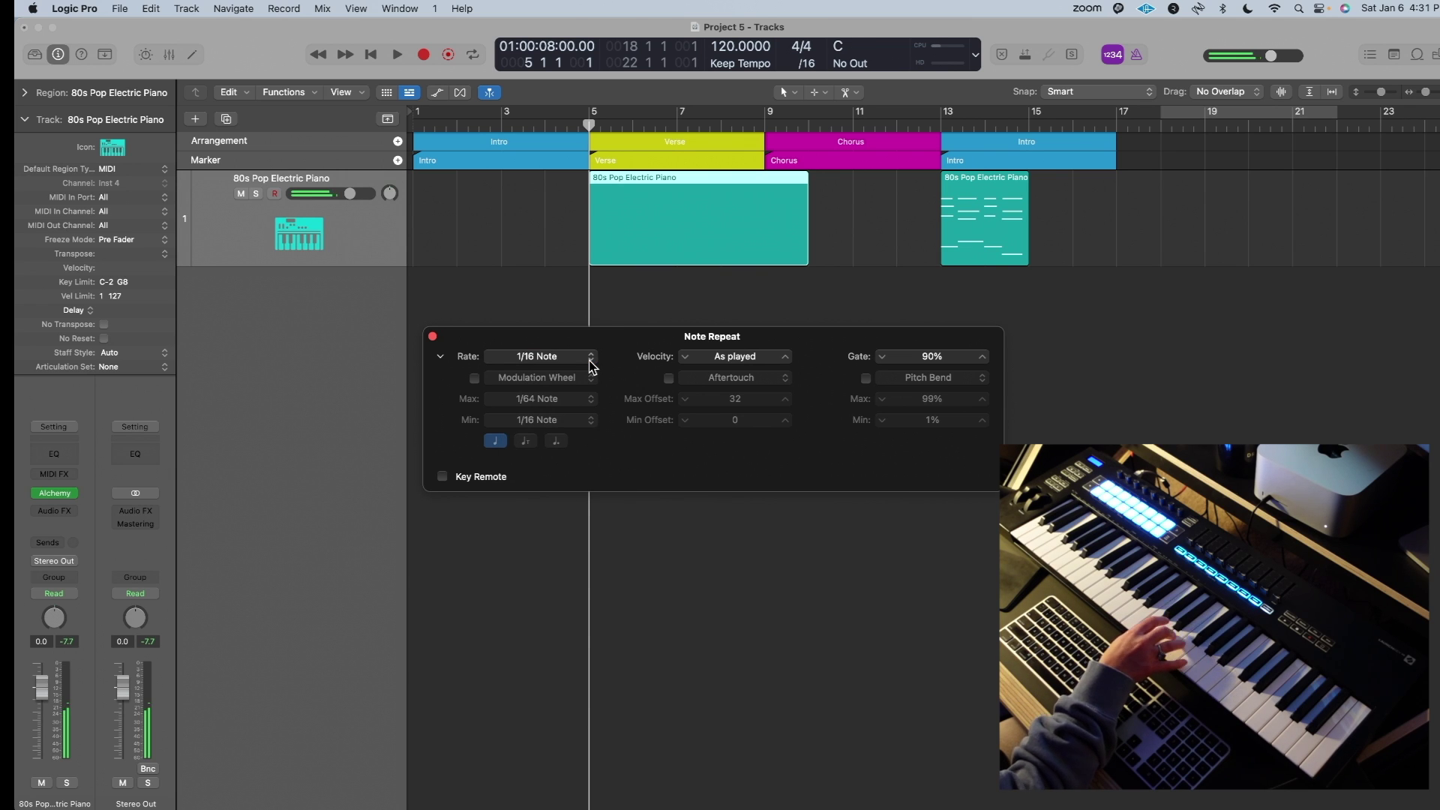
left_click(591, 365)
left_click(585, 350)
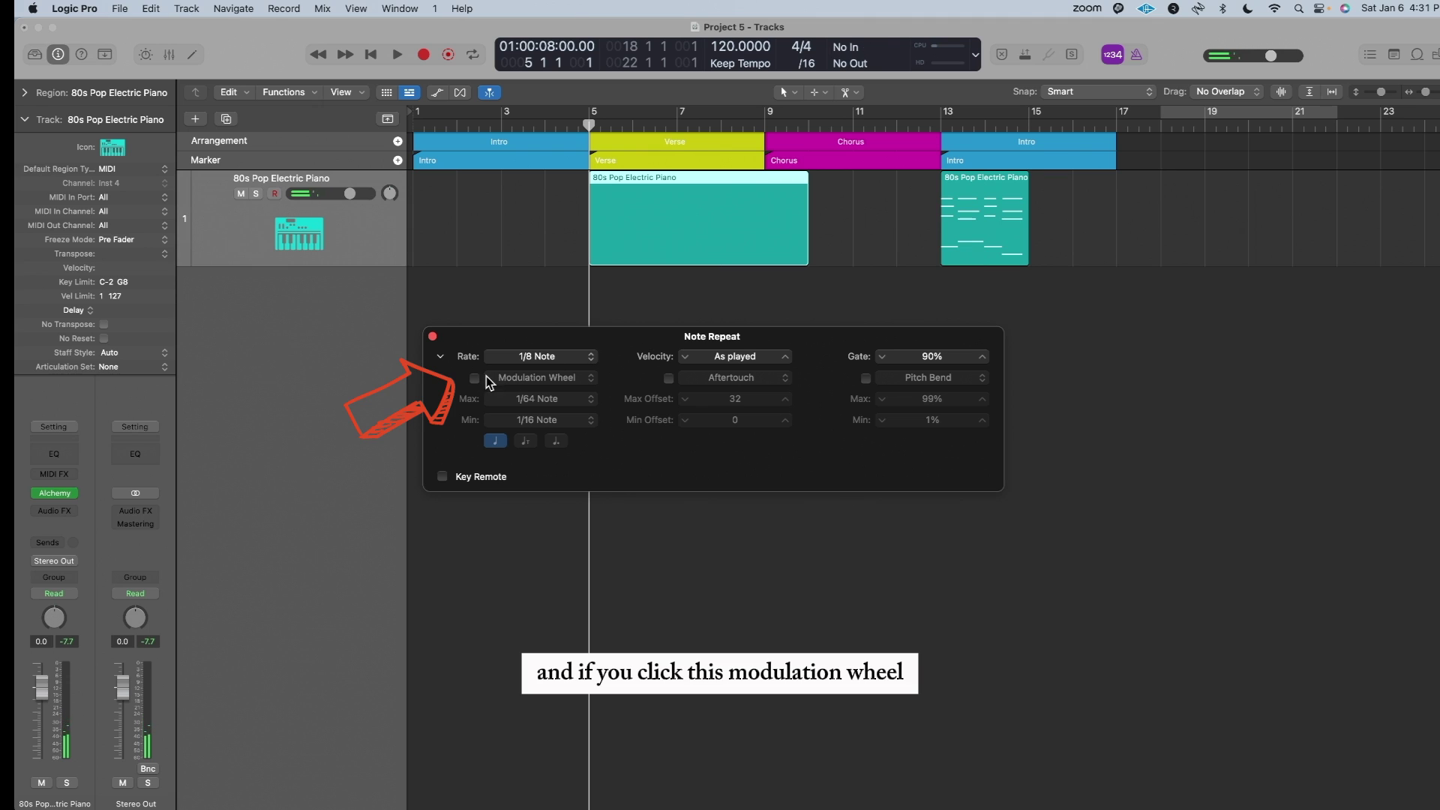
left_click(474, 378)
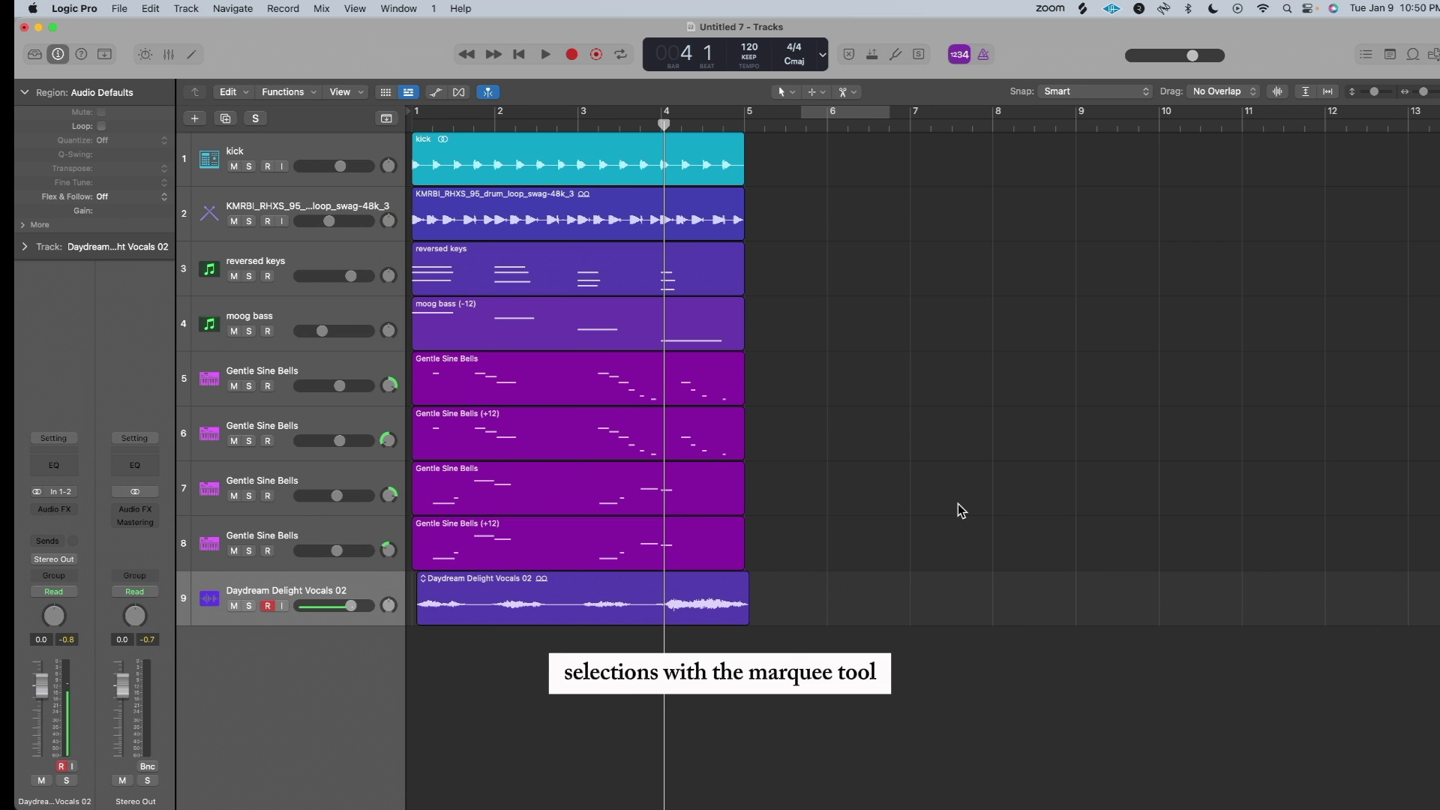
- Marquee-select bars 2–4 across all nine tracks and crop them, keeping notes that cross the split
left_click(495, 121)
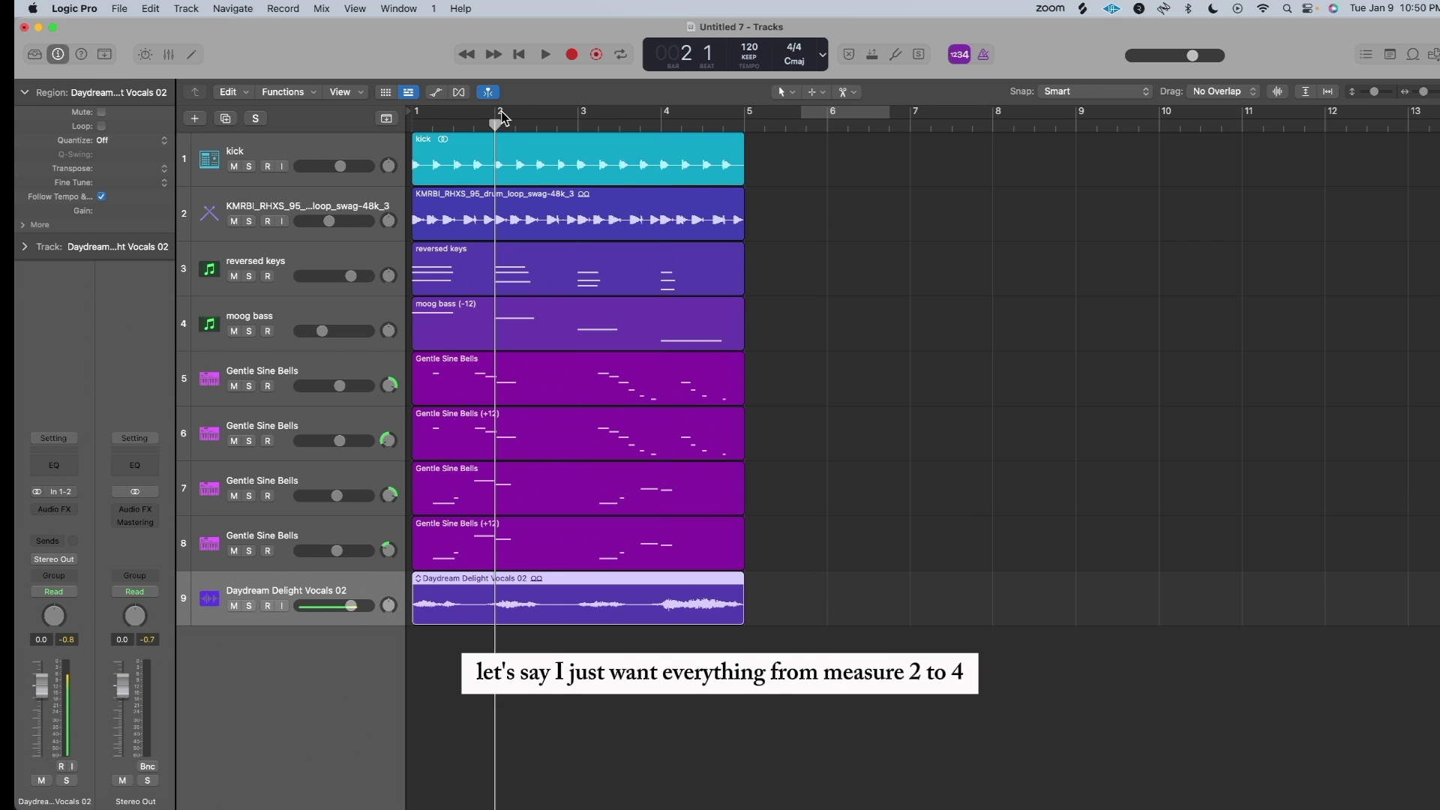
left_click(663, 644)
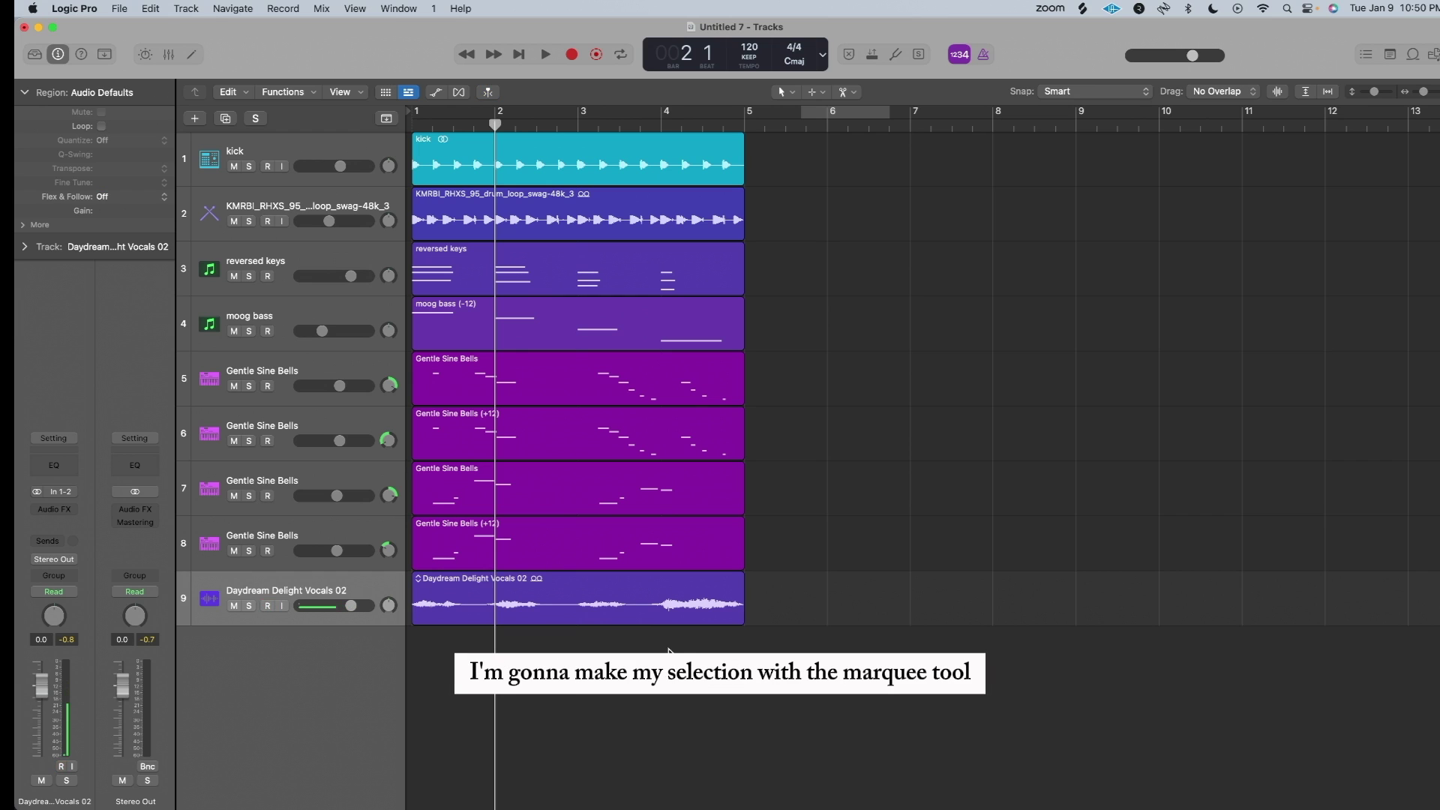
left_click_drag(664, 647, 497, 136)
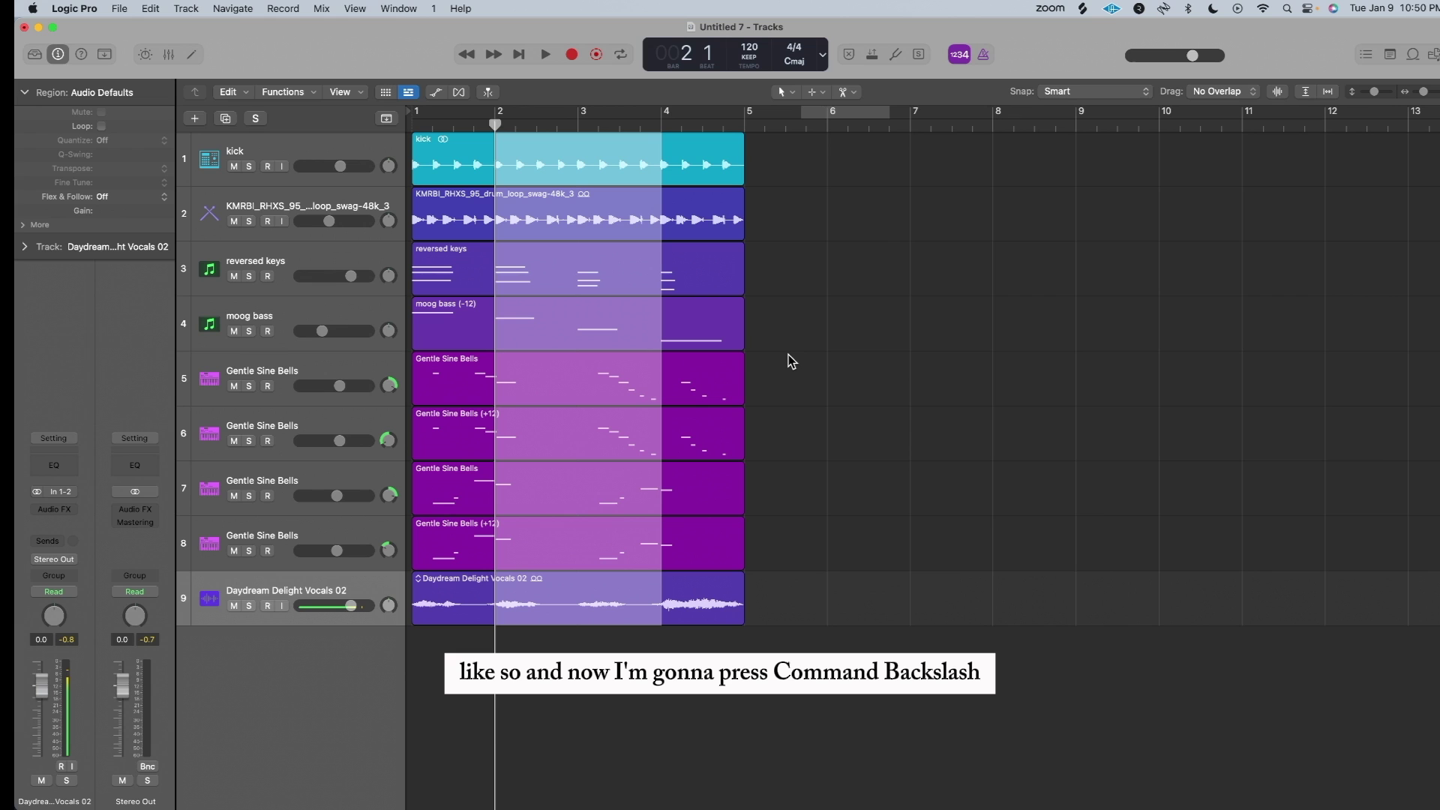
key("super+backslash")
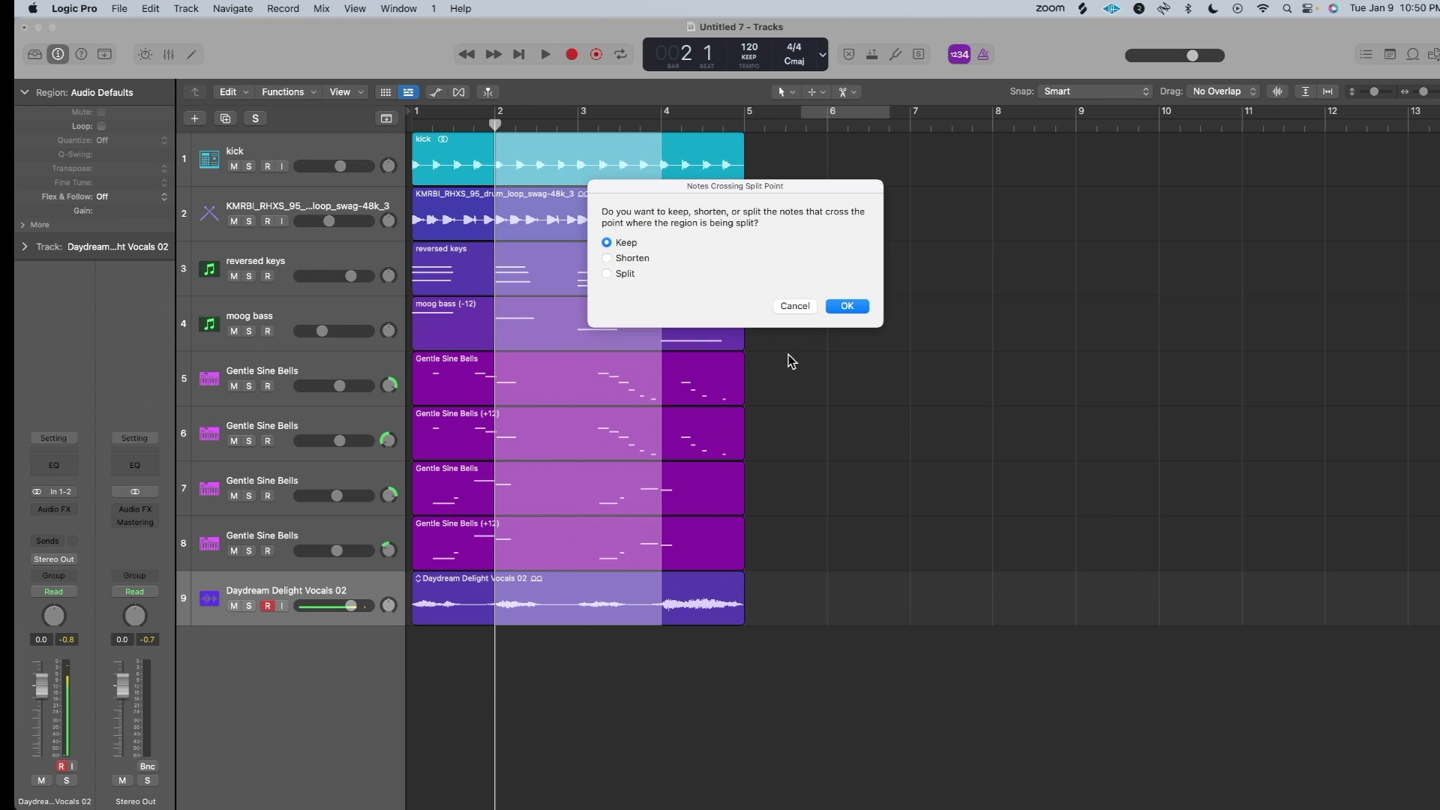
left_click(855, 306)
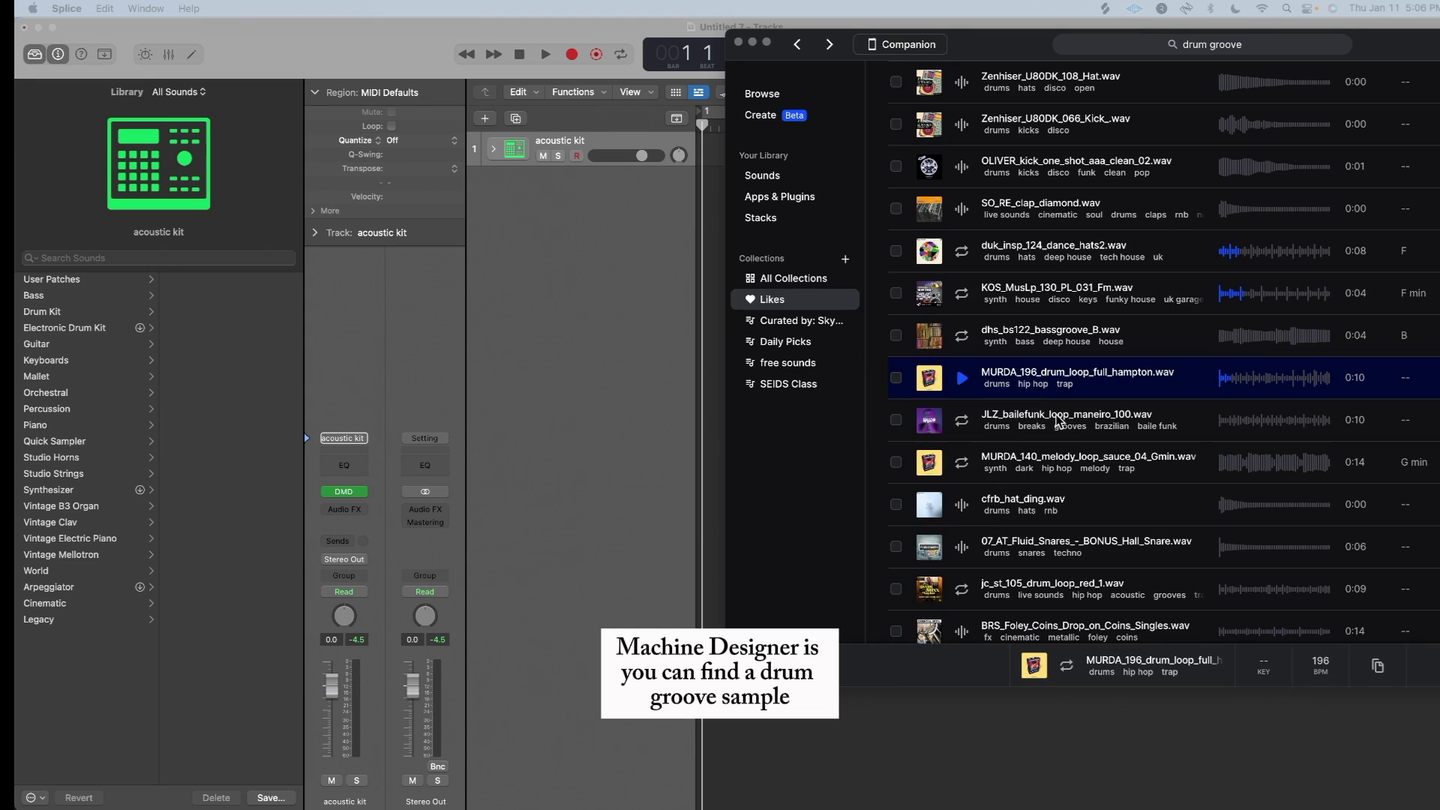
- Preview MURDA_196_drum_loop_full_hampton.wav in Splice and drop it below the acoustic kit track
left_click(964, 380)
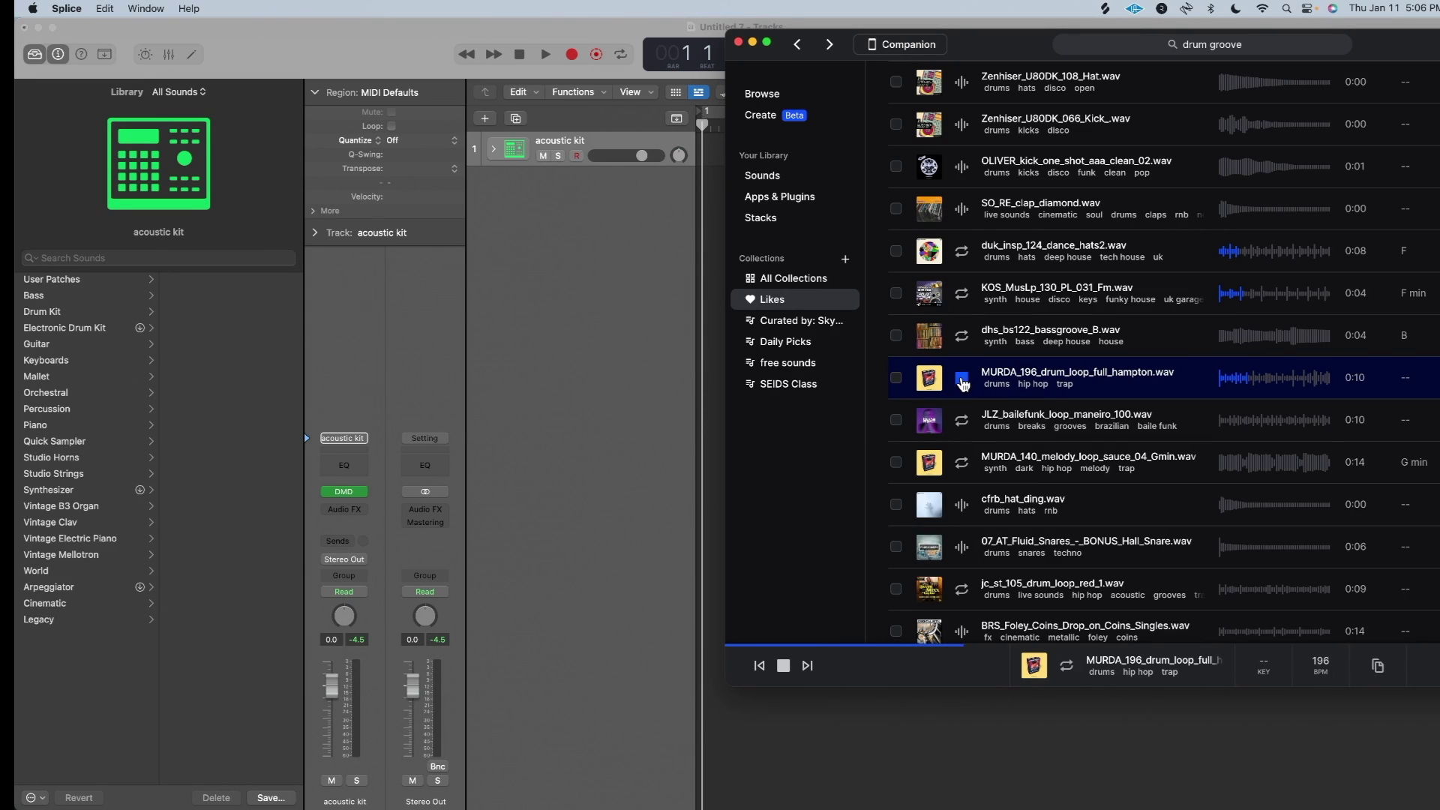
left_click_drag(1130, 379, 648, 235)
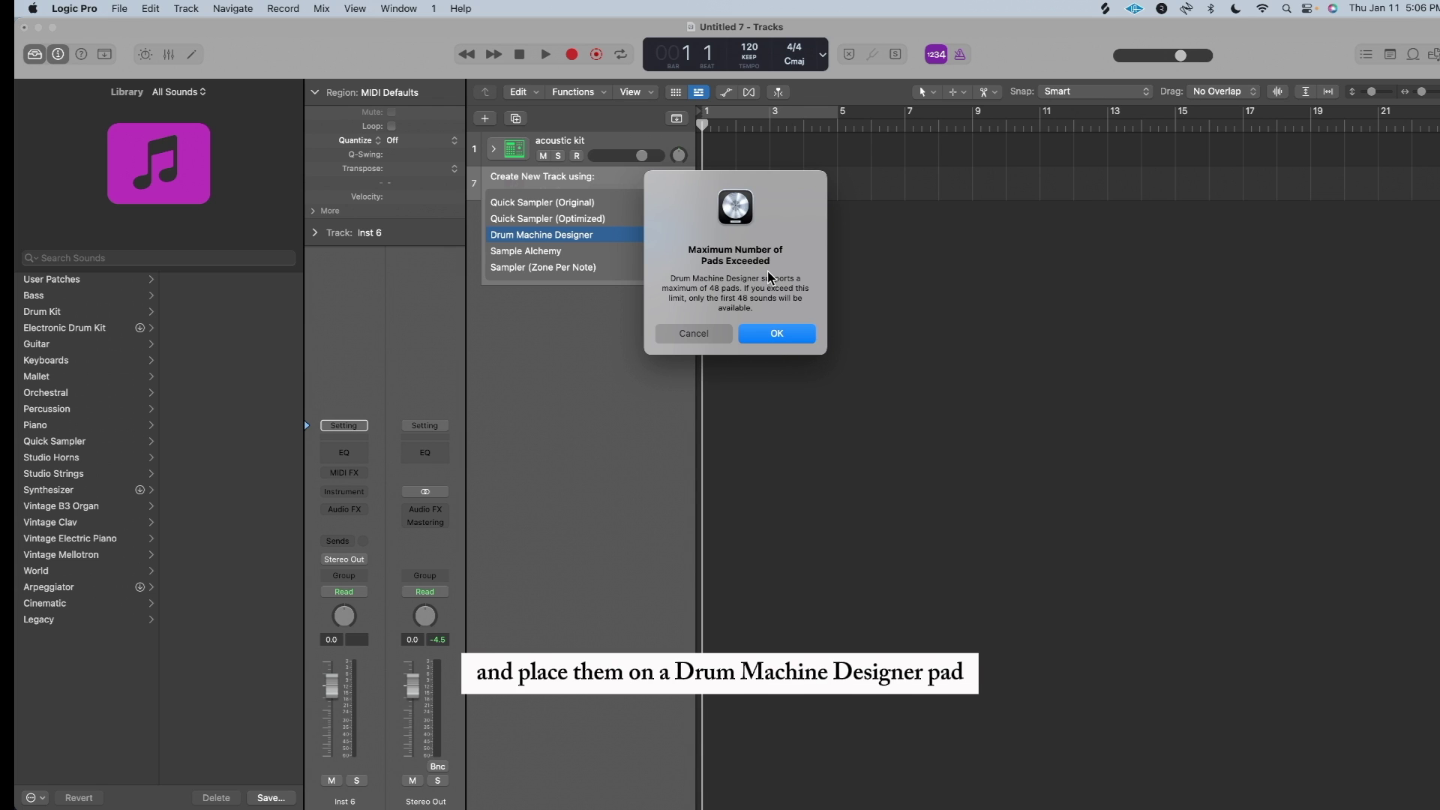
- Accept the 48-pad limit to build the Drum Machine Designer kit, then audition pads #9, #5, #1 and #2
left_click(805, 335)
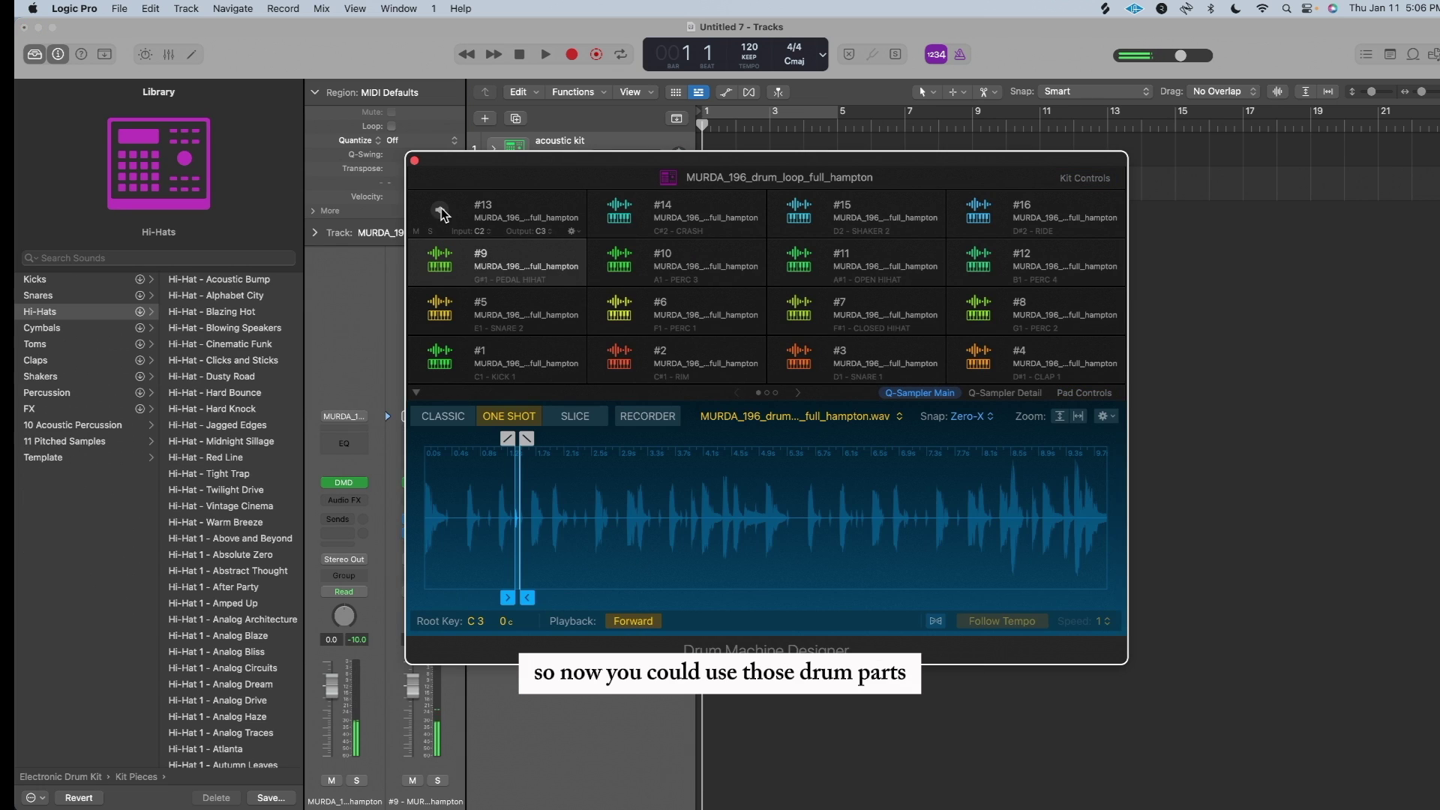
left_click(441, 262)
left_click(440, 311)
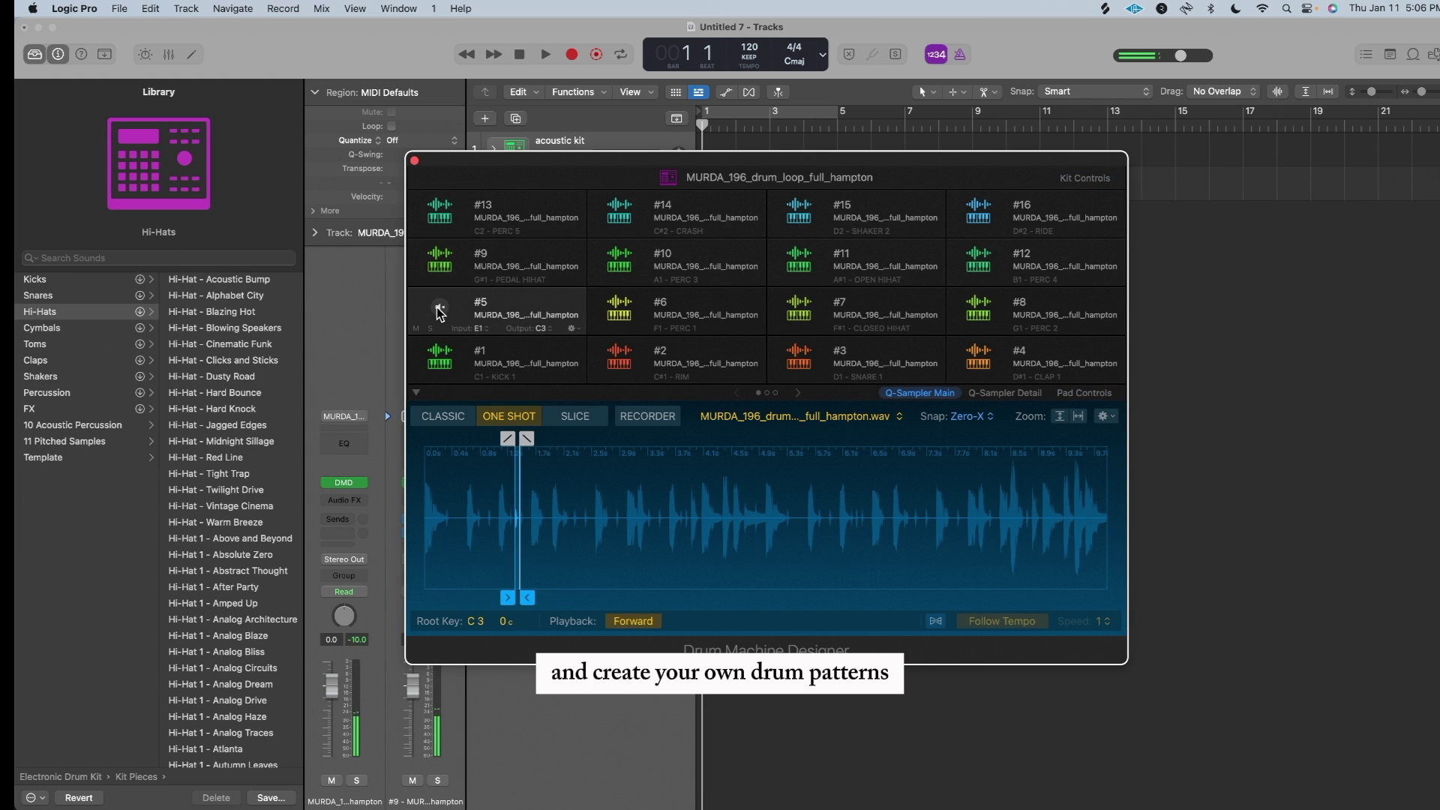
left_click(440, 360)
left_click(619, 359)
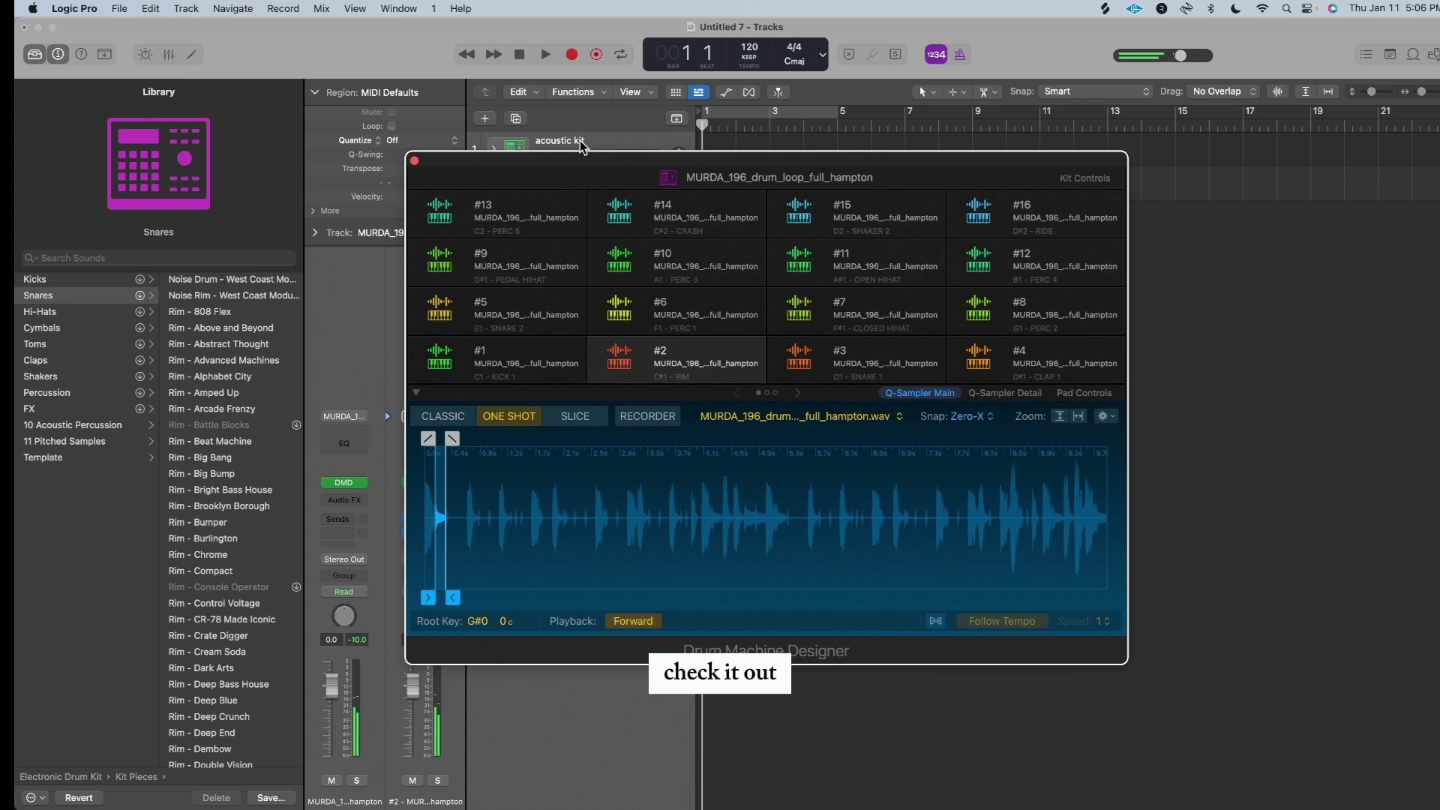